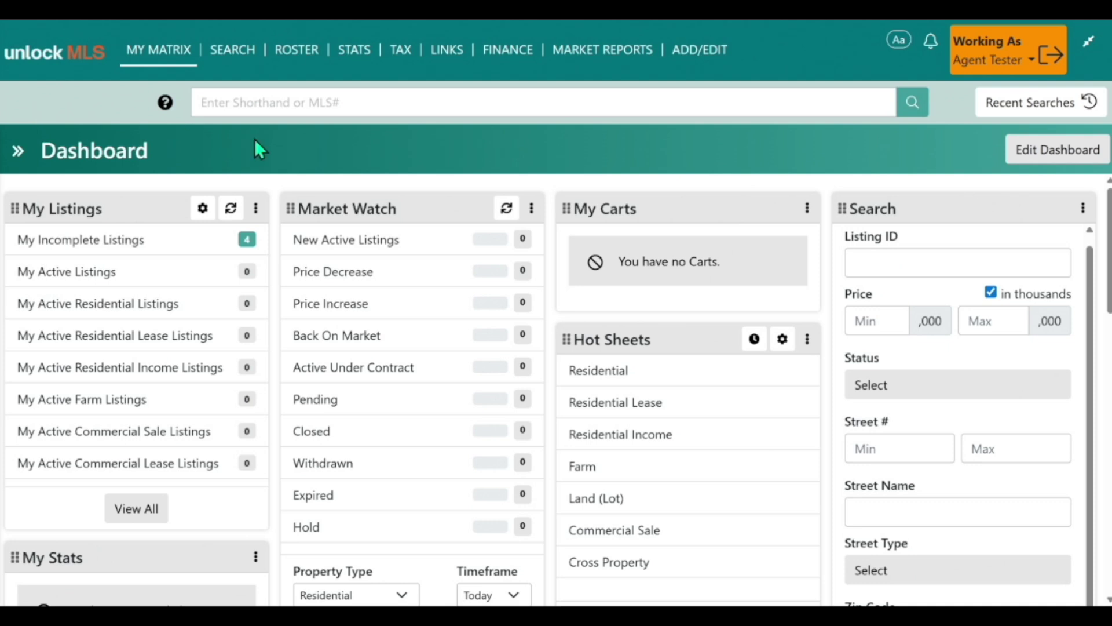
# Step: Start a new listing from Listing Manager with the Residential Input Form and reach the address entry
pyautogui.moveTo(718, 50)
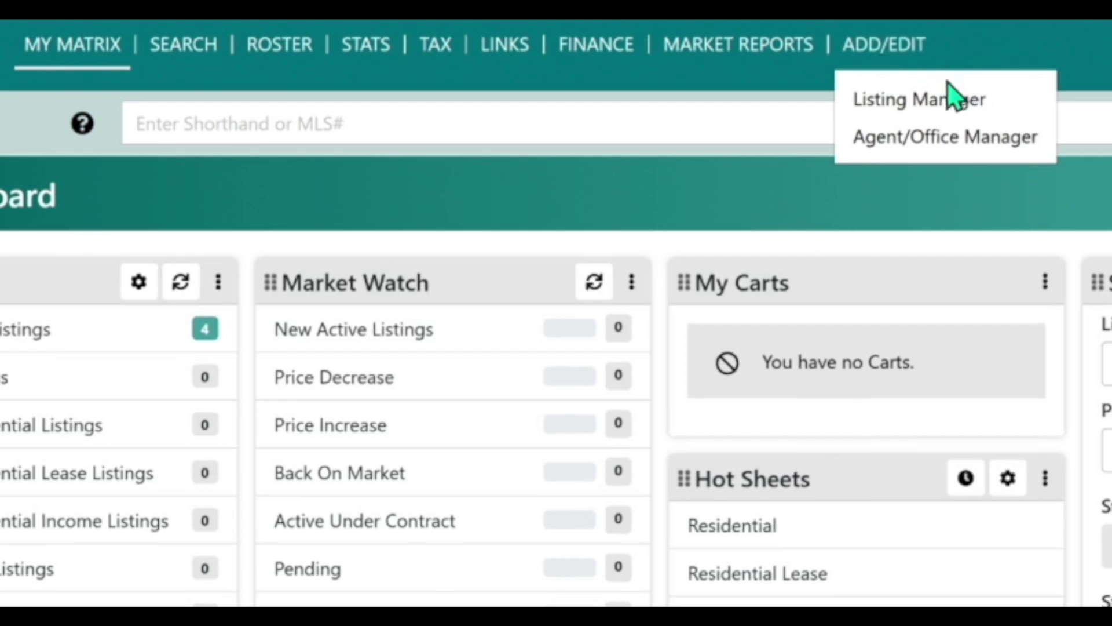
pyautogui.click(931, 103)
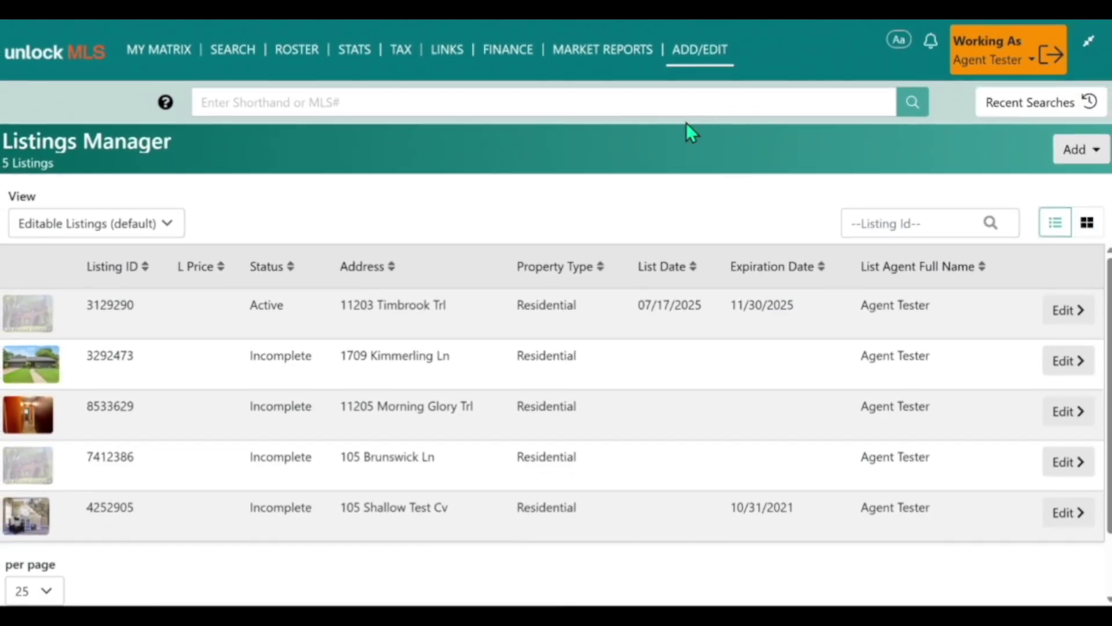
pyautogui.click(1078, 156)
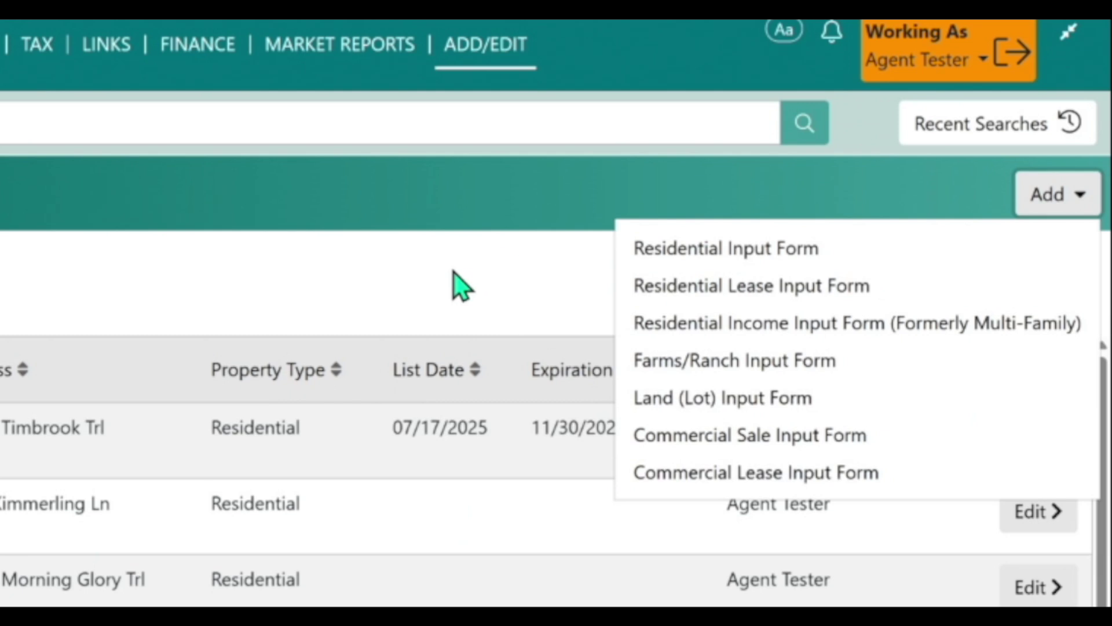
pyautogui.click(769, 253)
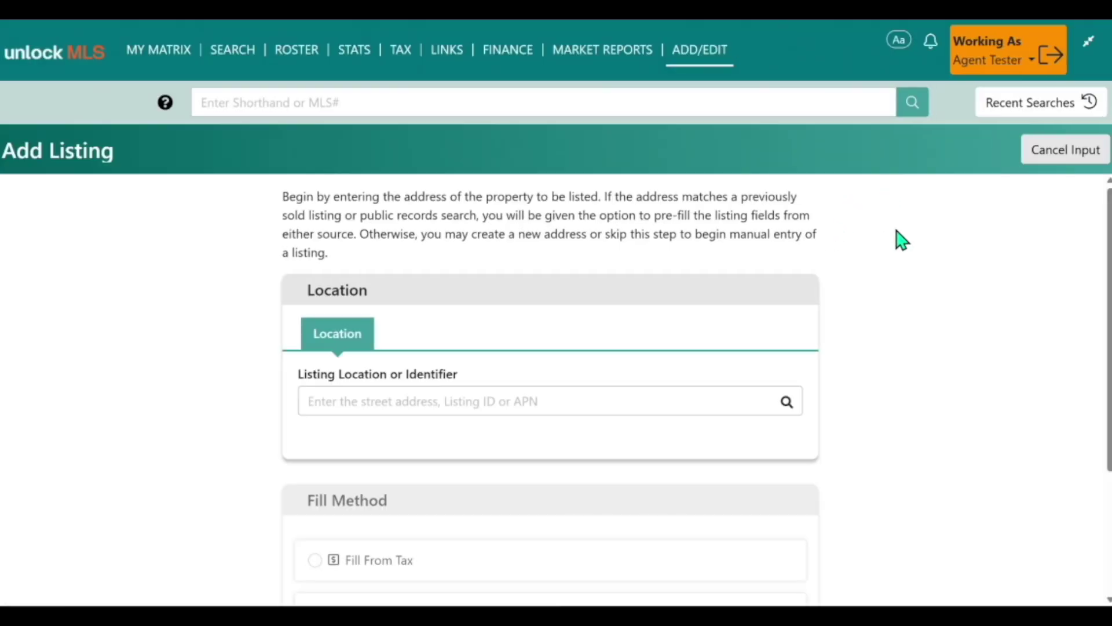
pyautogui.scroll(-2, 892, 255)
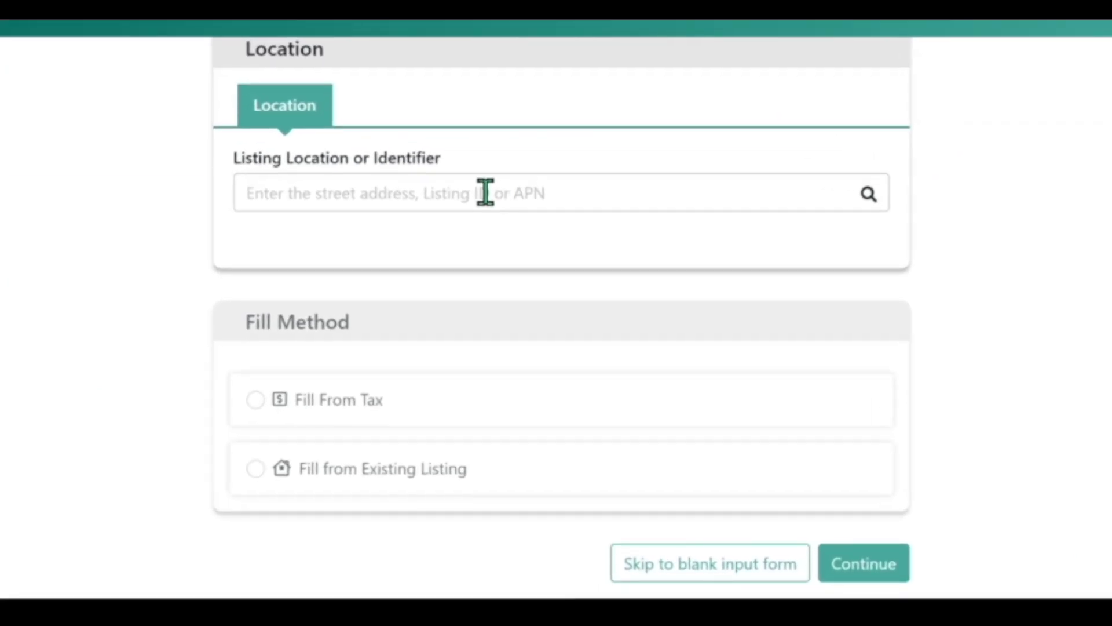
pyautogui.click(485, 192)
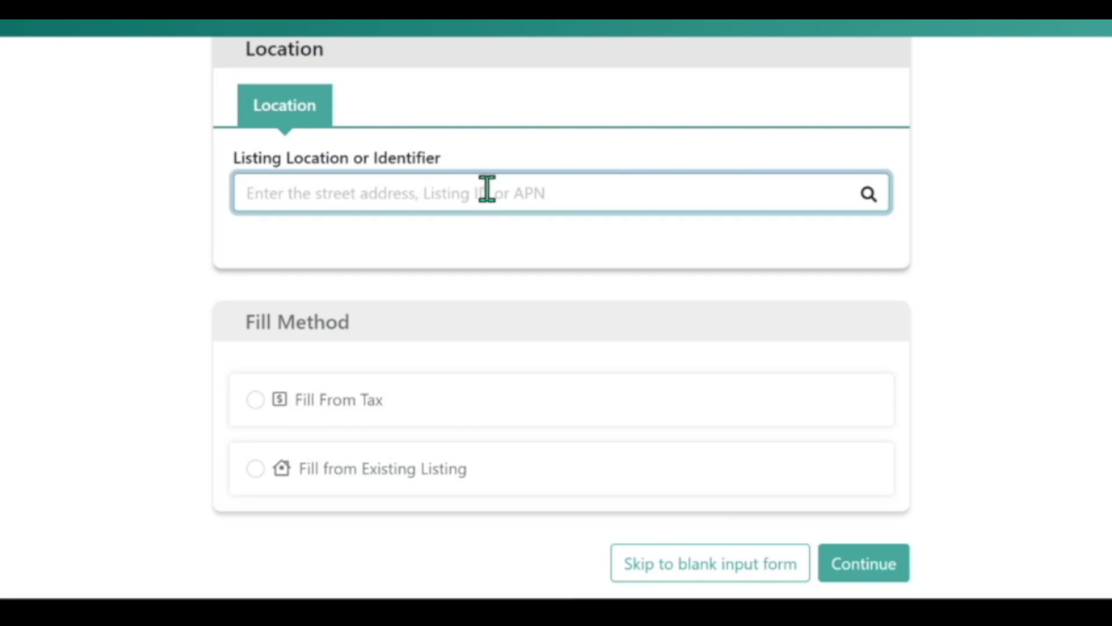
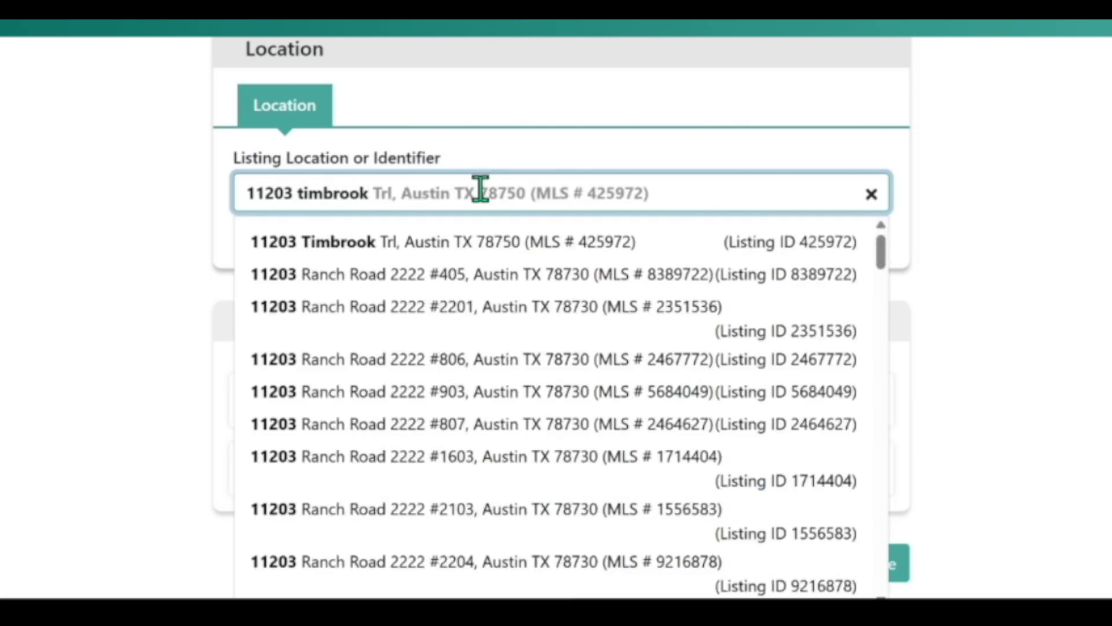
# Step: Look up the property's street address, keep Fill From Tax, and open the prefilled listing editor
pyautogui.click(358, 242)
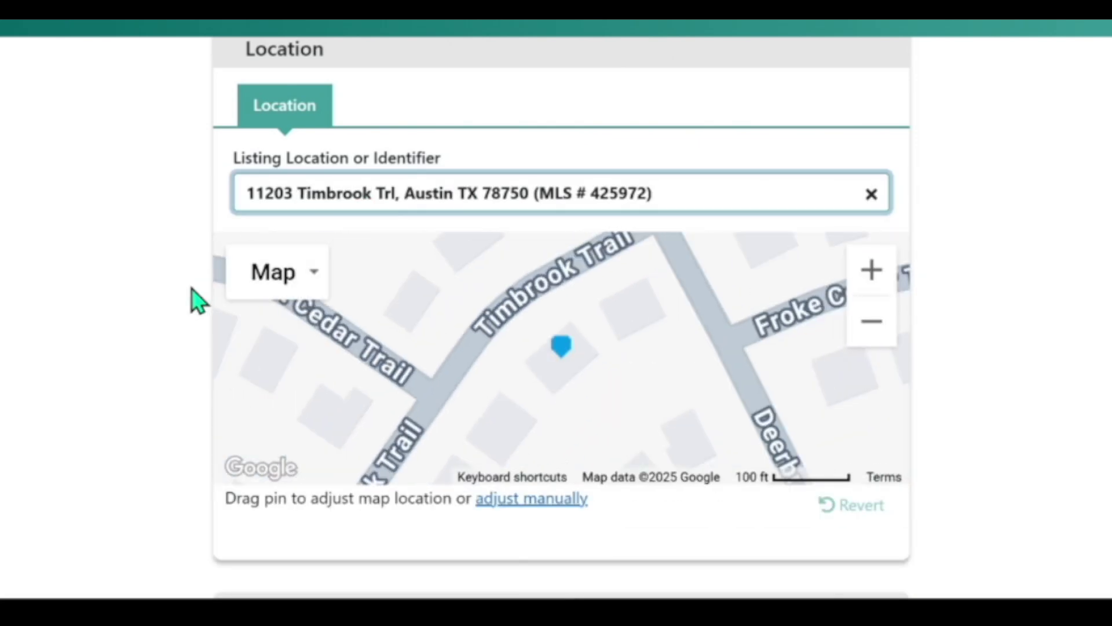
pyautogui.scroll(-3, 181, 316)
pyautogui.scroll(-4, 118, 339)
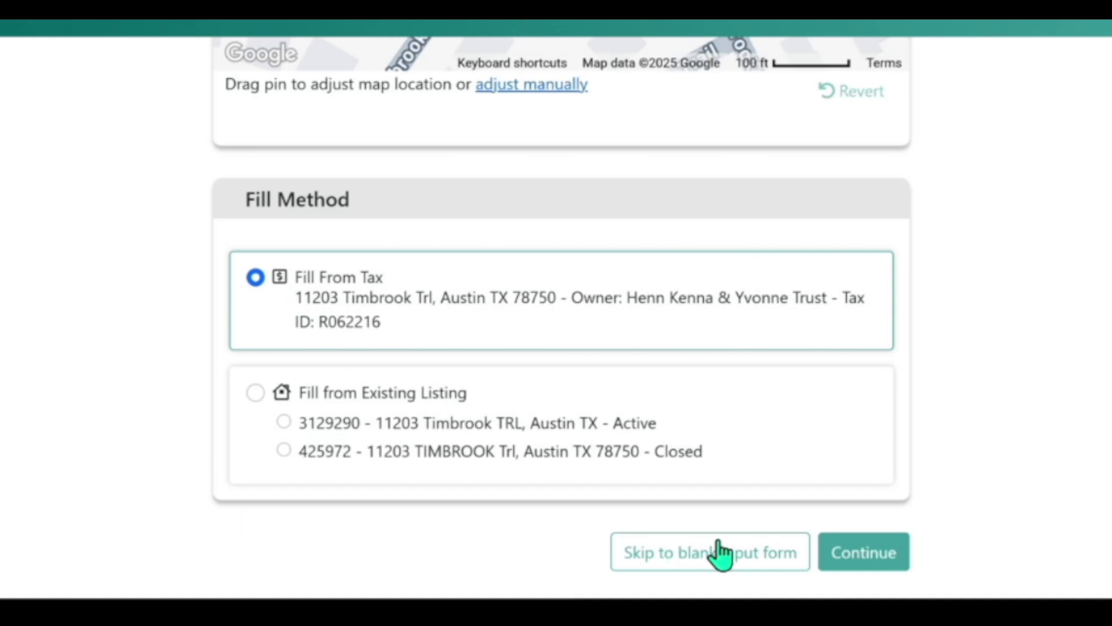
pyautogui.click(860, 559)
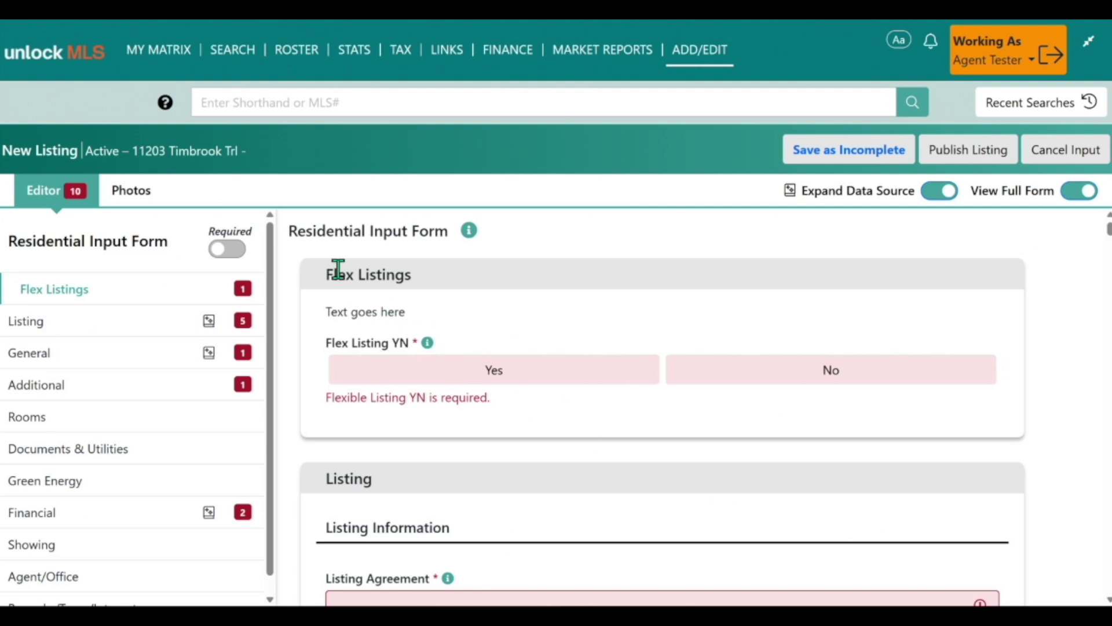
# Step: Set Flex Listing YN to Yes in the Flex Listings section
pyautogui.moveTo(329, 284); pyautogui.dragTo(450, 293)
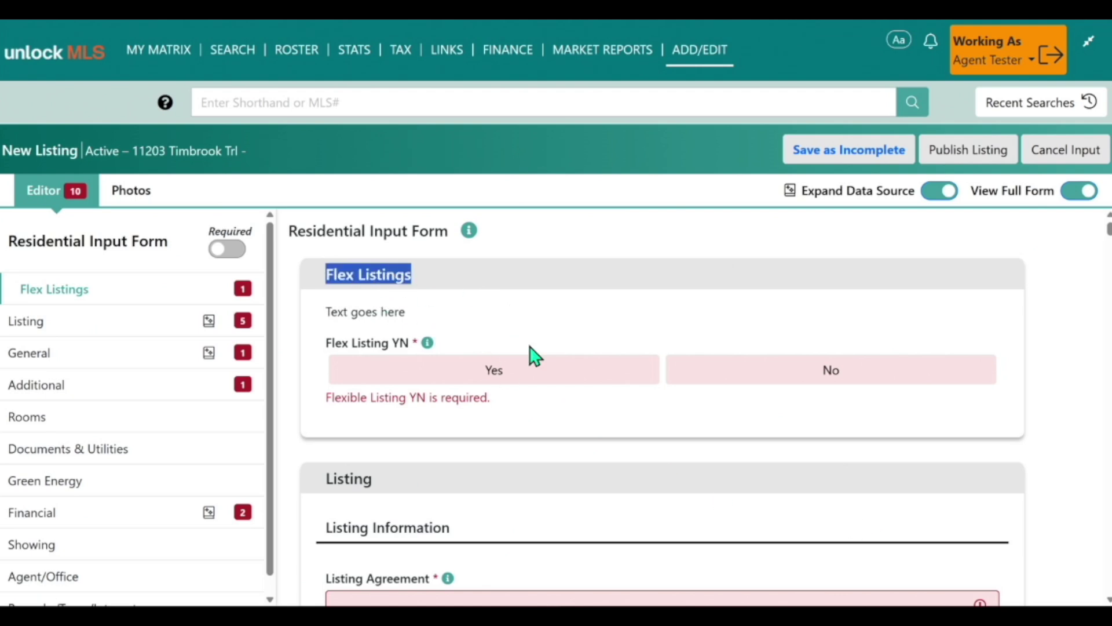
pyautogui.click(550, 329)
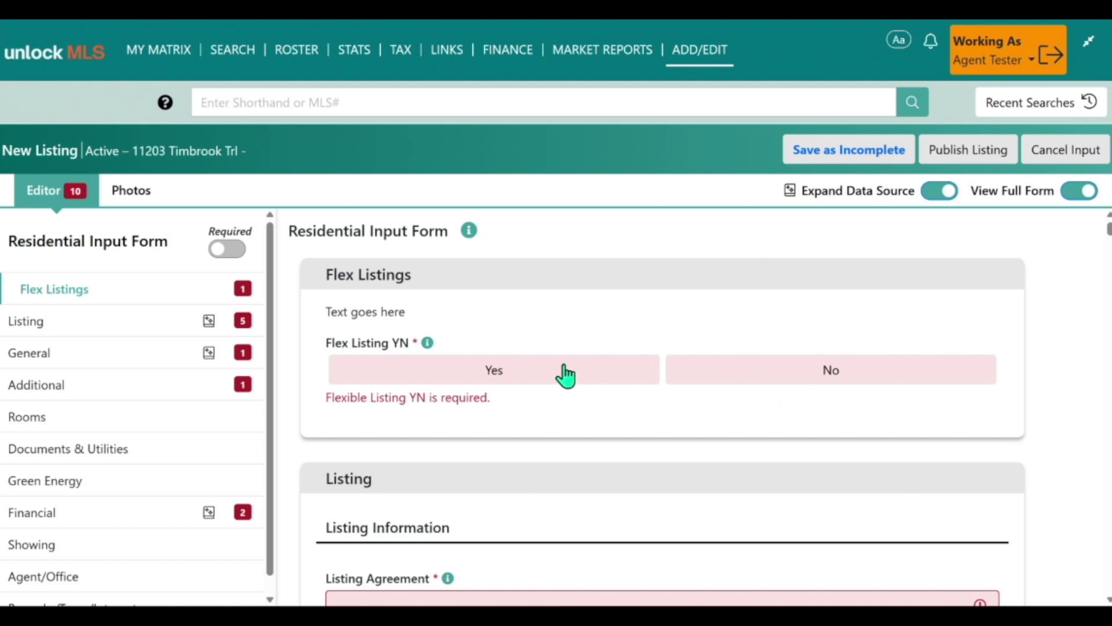
pyautogui.click(497, 378)
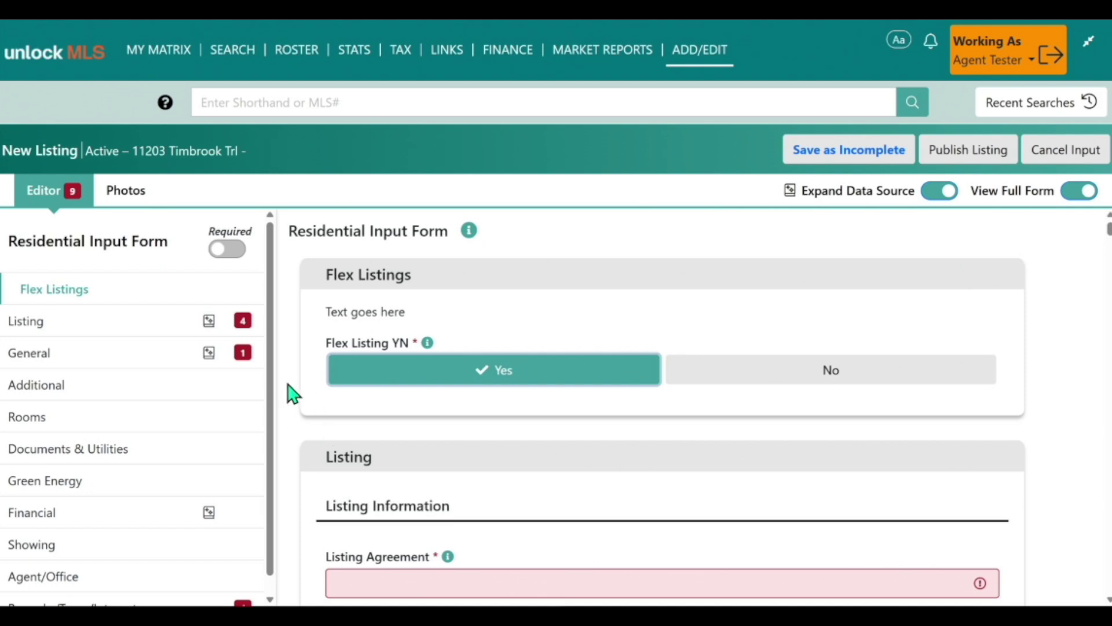
pyautogui.scroll(-2, 292, 393)
pyautogui.scroll(2, 284, 397)
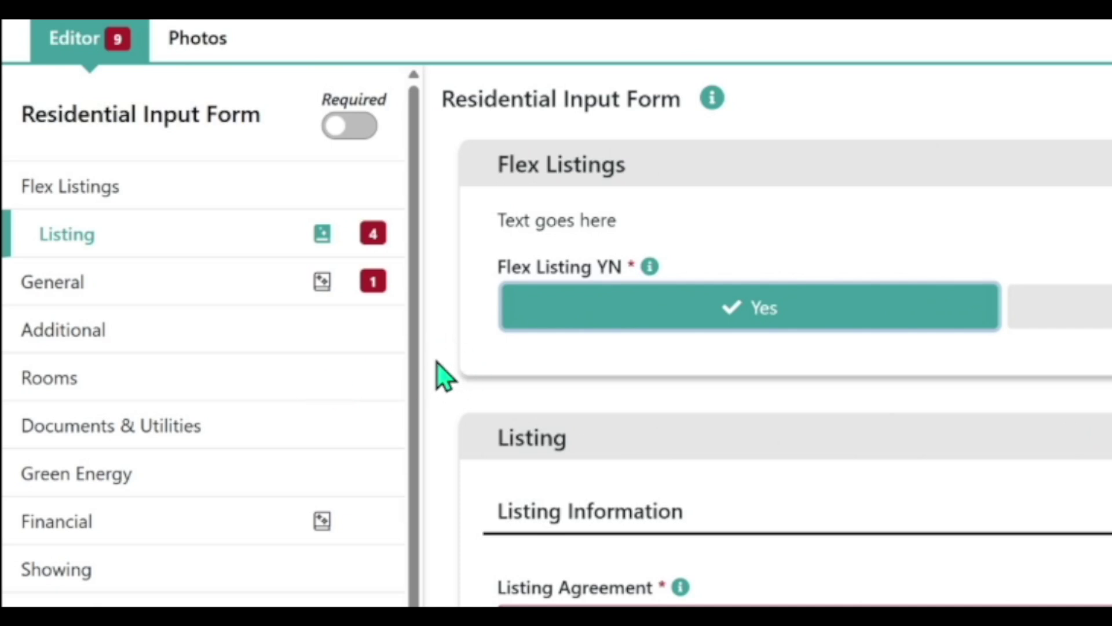
pyautogui.scroll(-1, 372, 405)
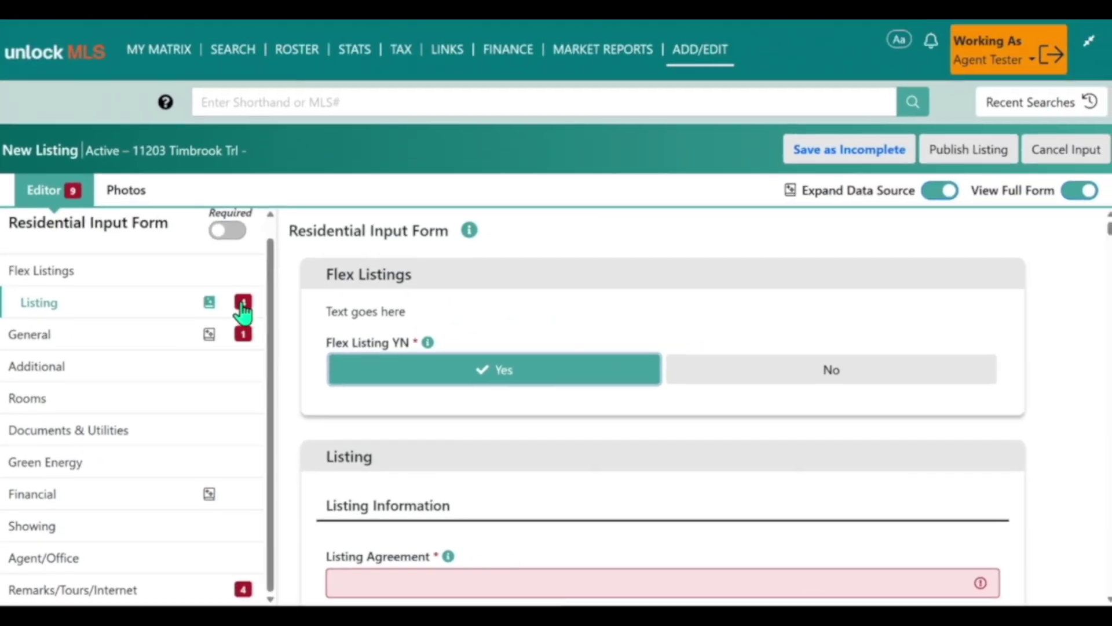
# Step: Set the Listing Agreement to Exclusive Right To Sell
pyautogui.click(370, 216)
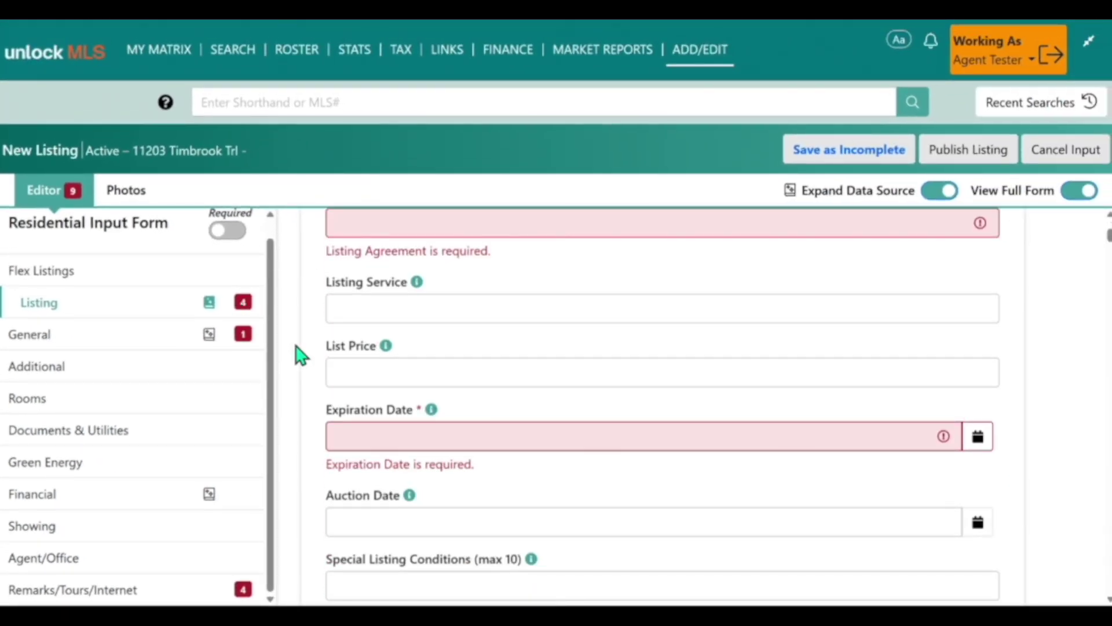
pyautogui.click(384, 256)
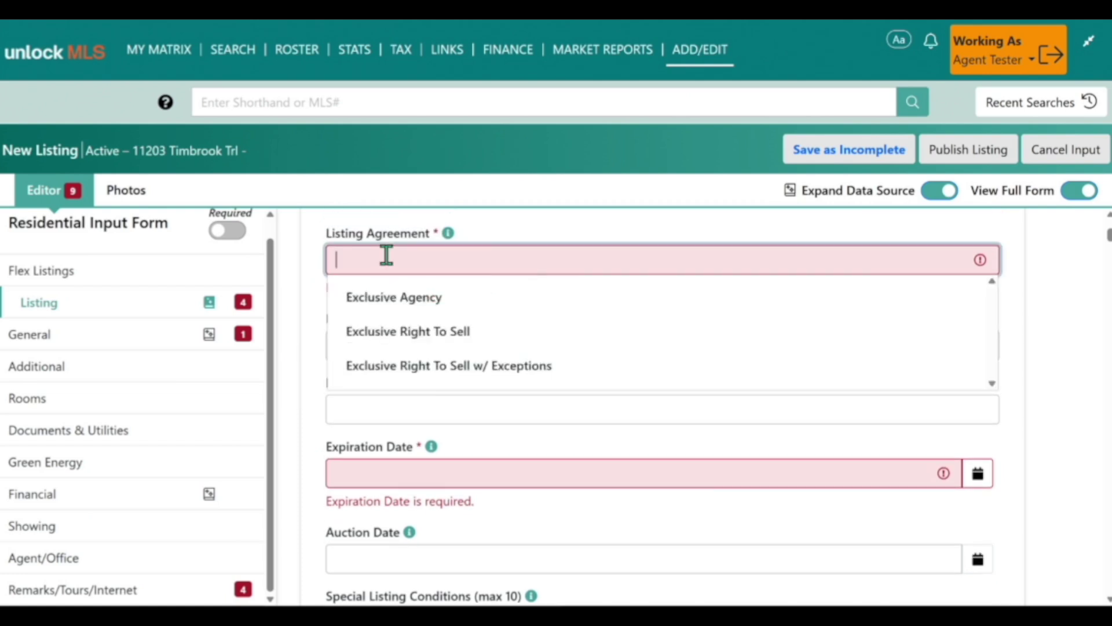
pyautogui.click(525, 336)
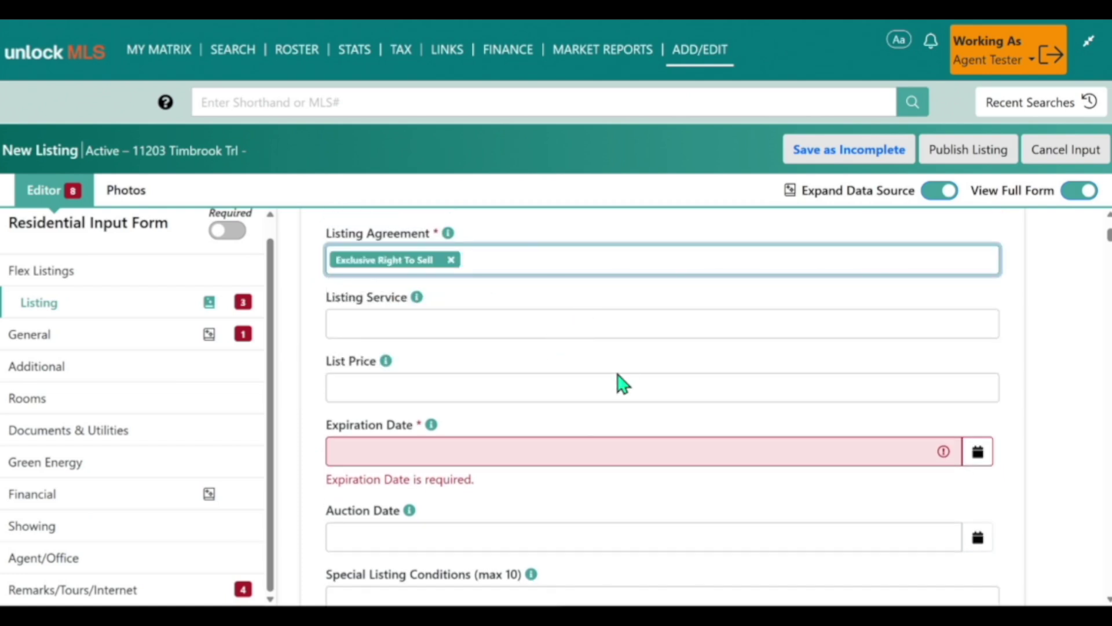
pyautogui.scroll(-2, 644, 372)
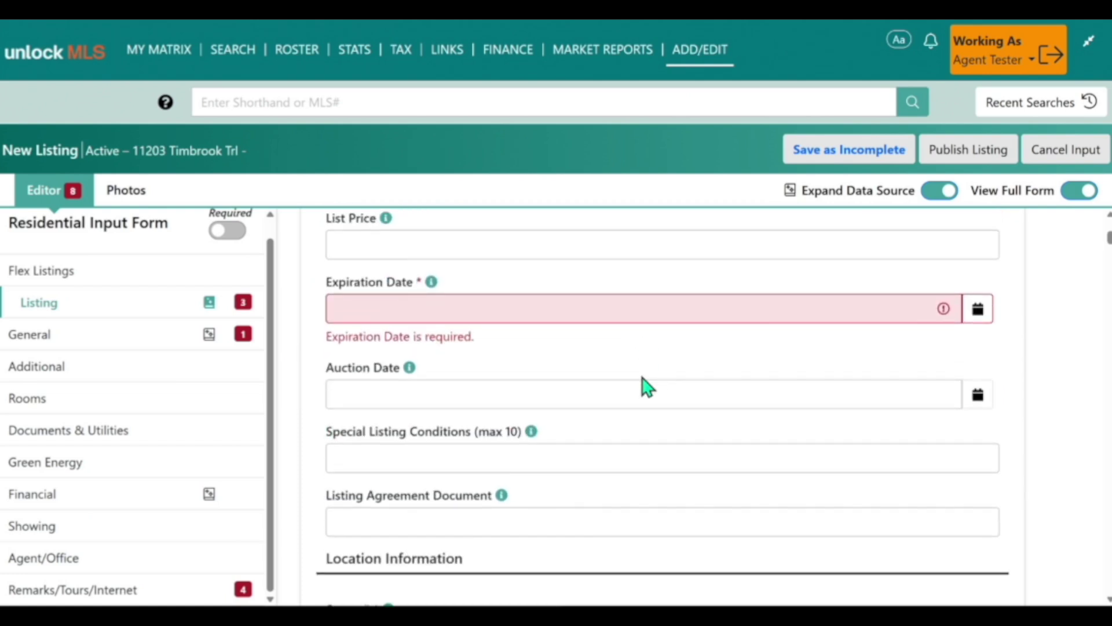
pyautogui.scroll(1, 644, 382)
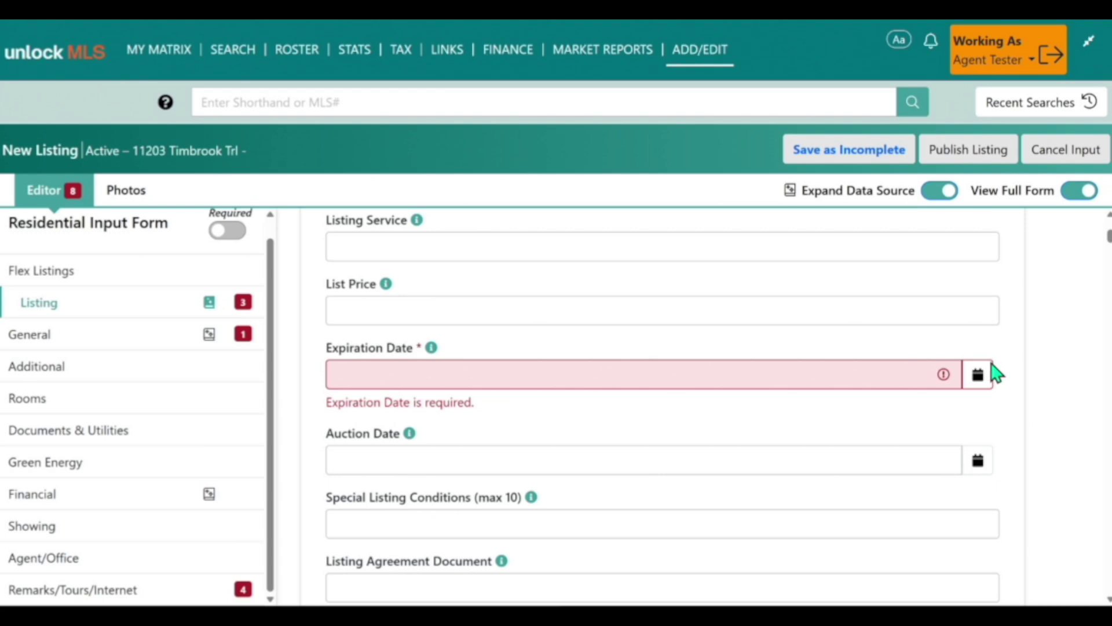
# Step: Set the Expiration Date to 11/30/2025 using the calendar
pyautogui.click(979, 377)
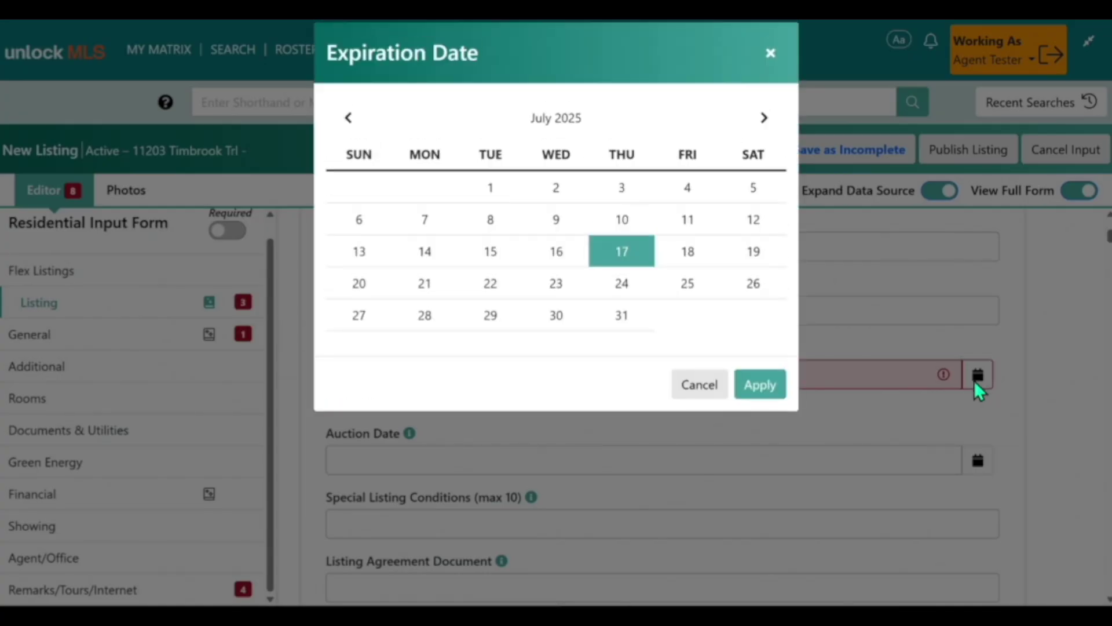
pyautogui.click(764, 119)
pyautogui.click(764, 119)
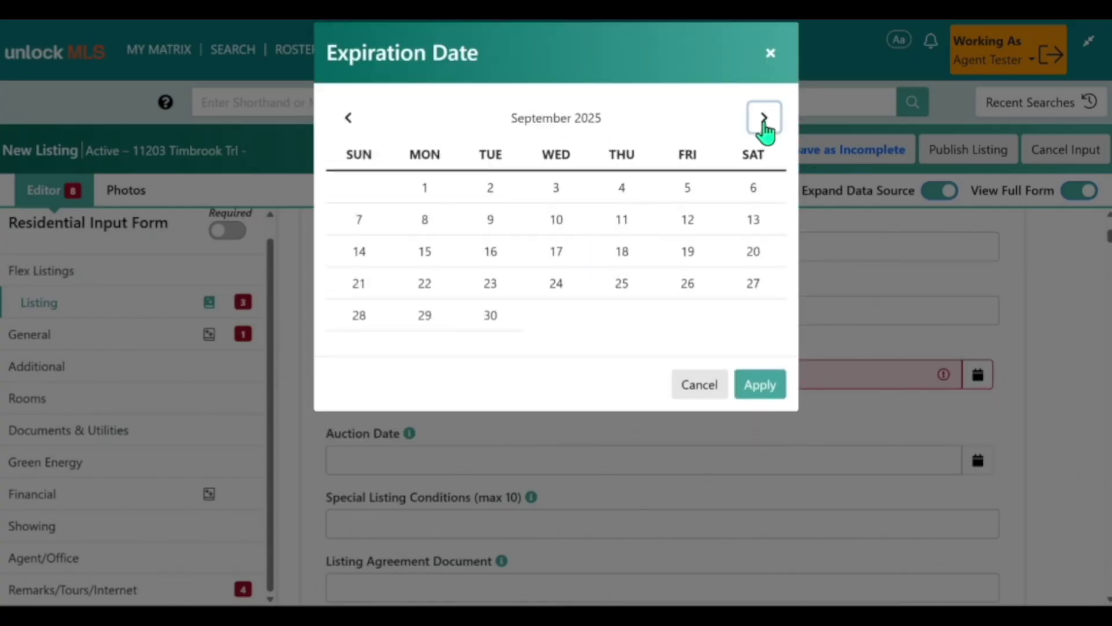
pyautogui.click(764, 118)
pyautogui.click(764, 119)
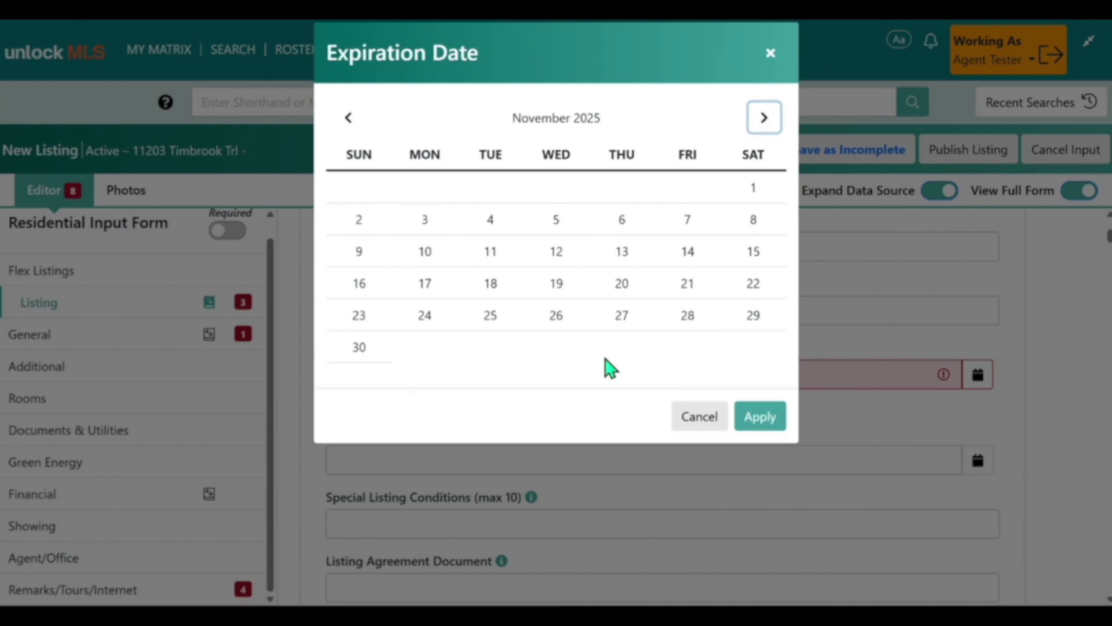
pyautogui.click(365, 350)
pyautogui.click(760, 418)
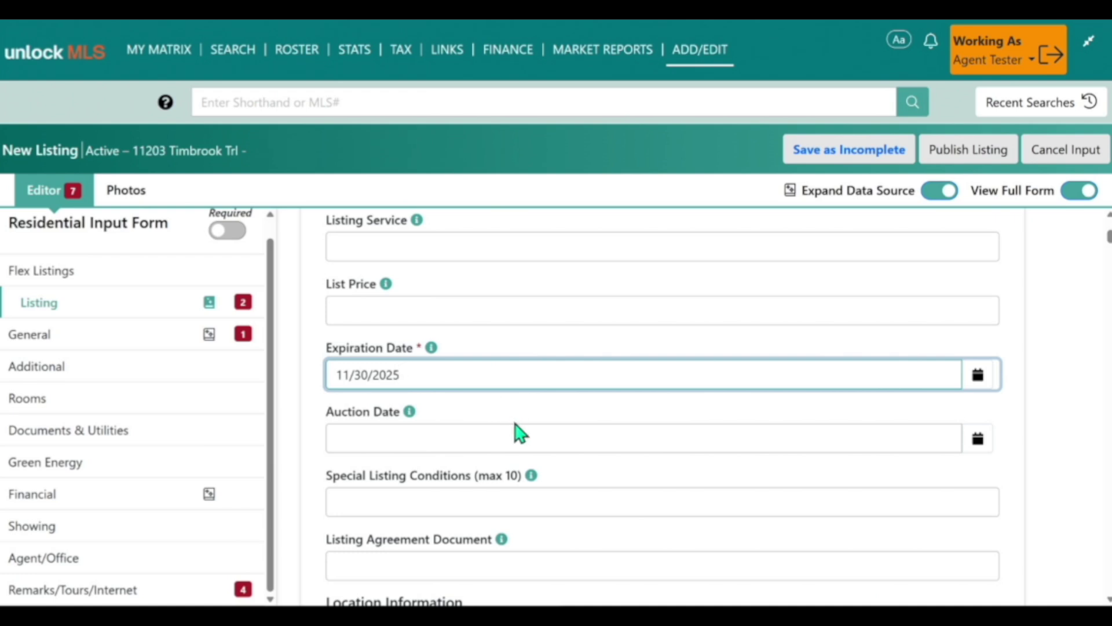
# Step: Pin the listing on the house in the map, filling latitude 30.46170664 and longitude -97.80989283
pyautogui.click(243, 310)
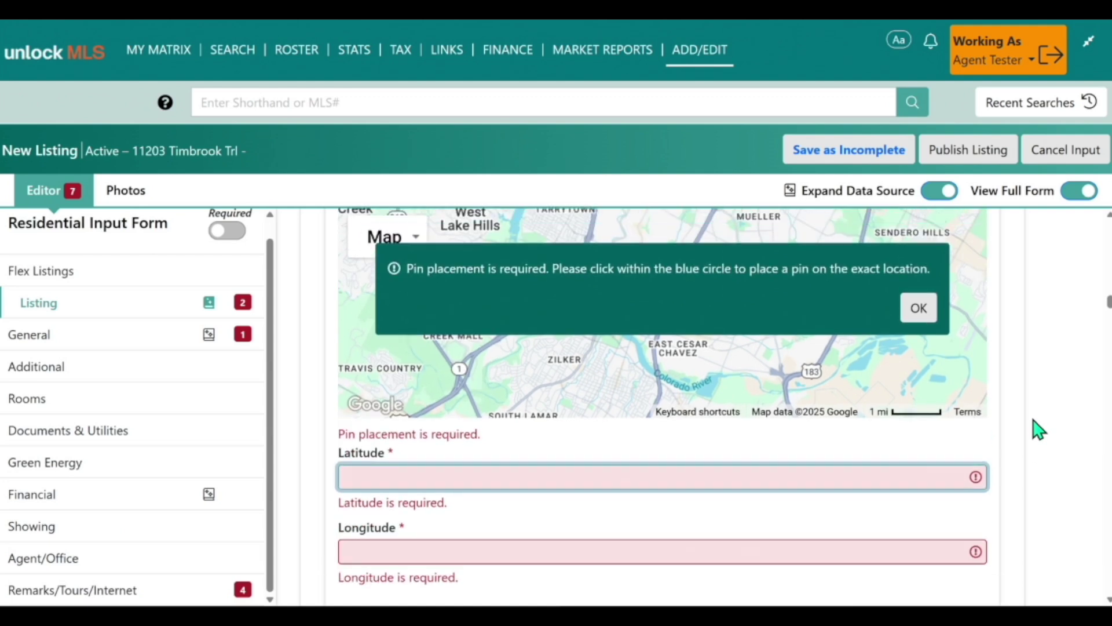
pyautogui.scroll(1, 1038, 430)
pyautogui.scroll(-1, 1043, 424)
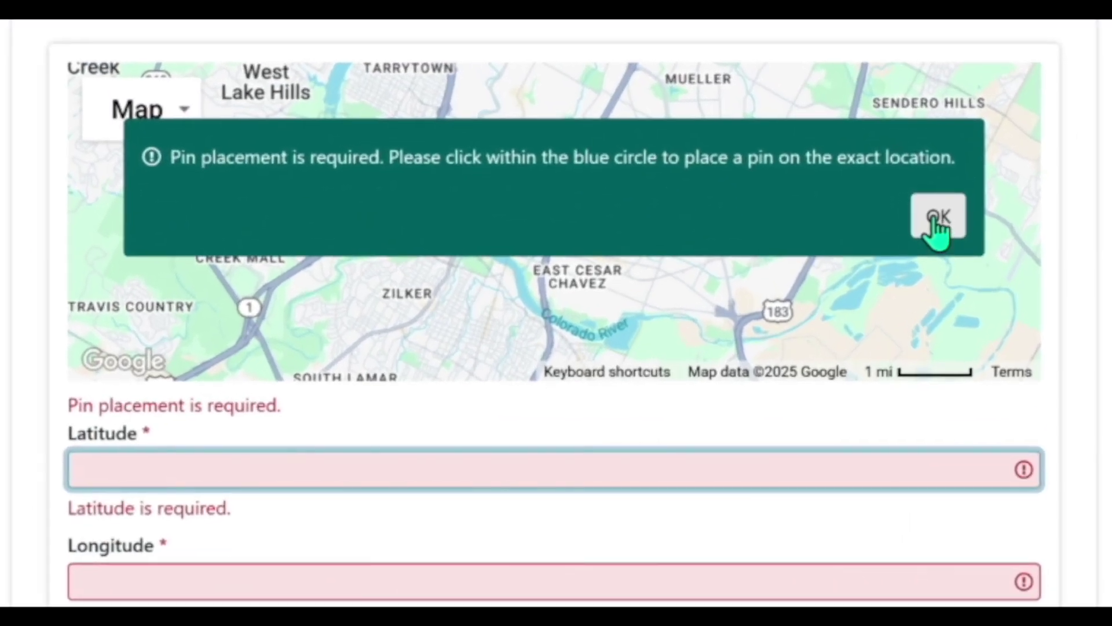
pyautogui.click(937, 226)
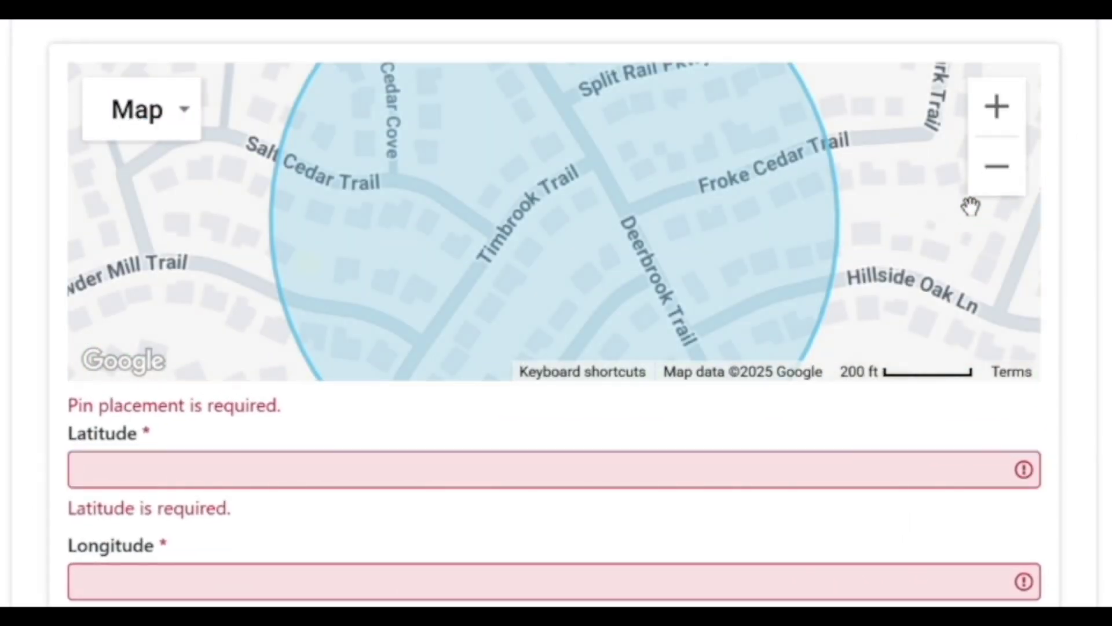
pyautogui.click(998, 110)
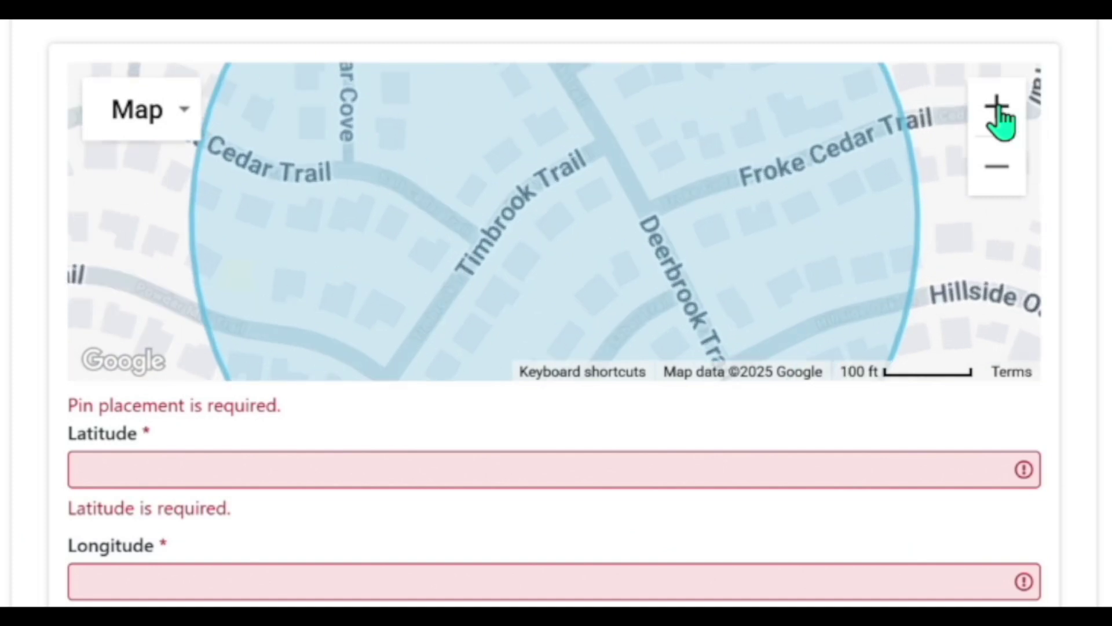
pyautogui.click(998, 110)
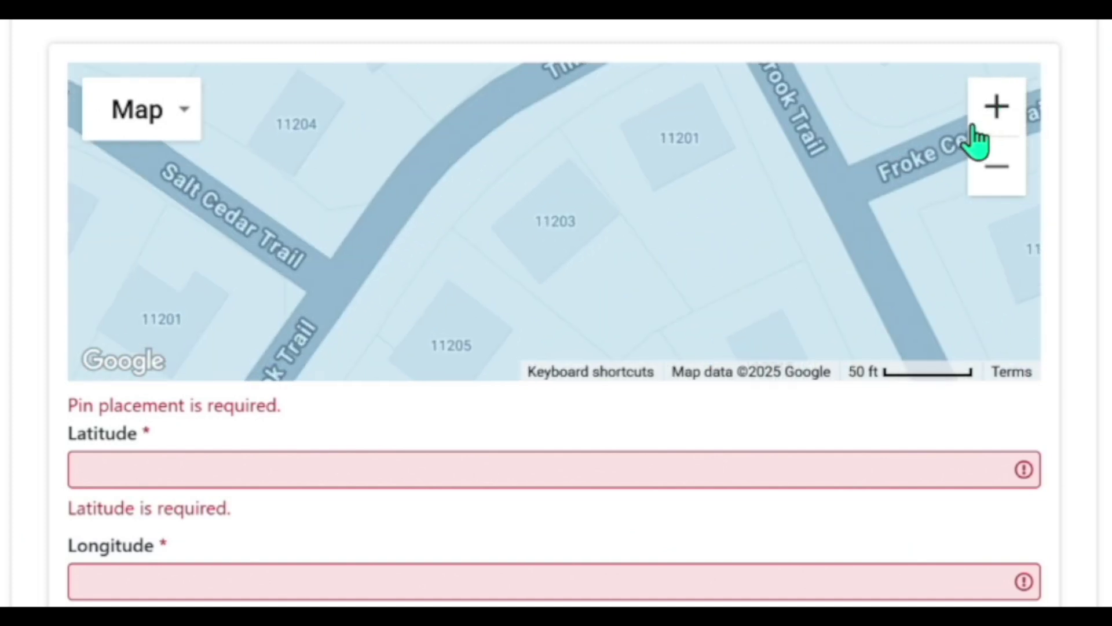
pyautogui.click(557, 223)
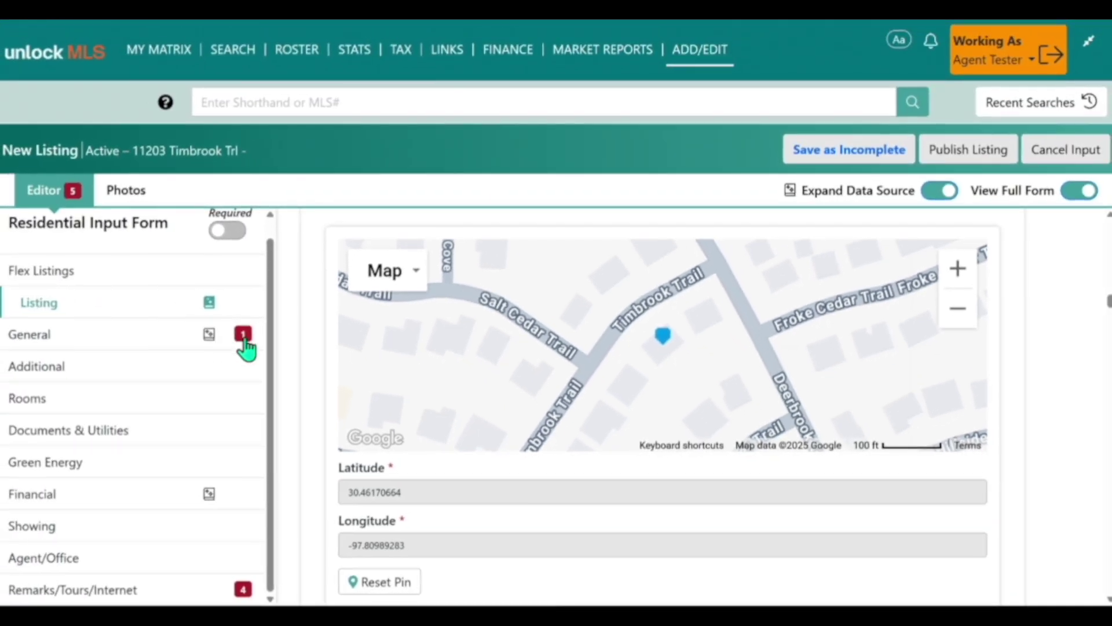
pyautogui.click(245, 346)
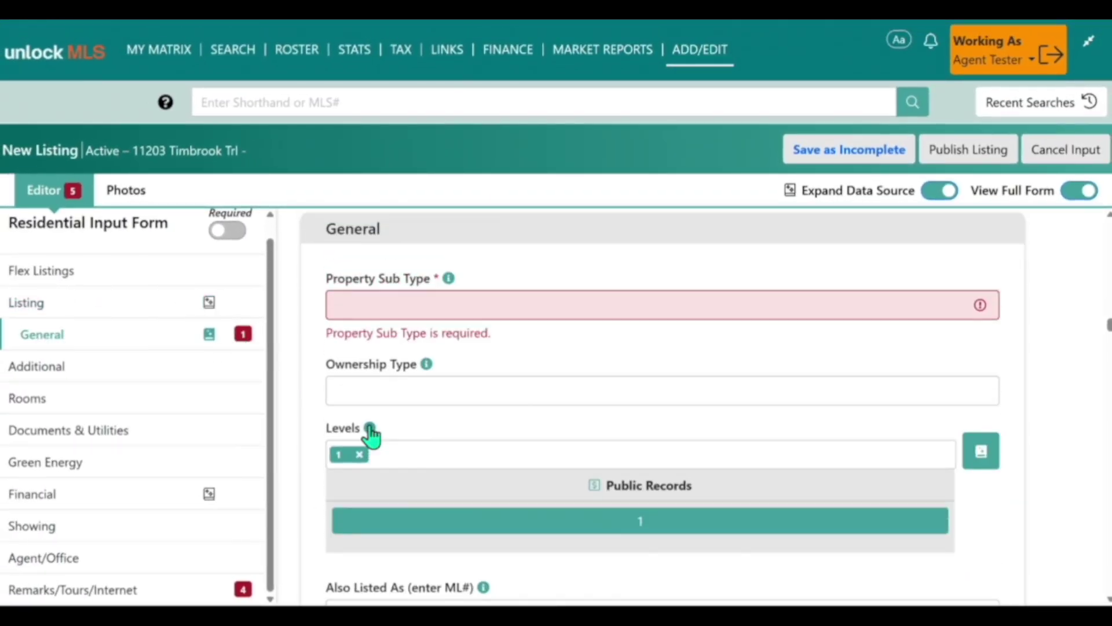
# Step: Set Property Sub Type to Single Family Resi
pyautogui.click(372, 312)
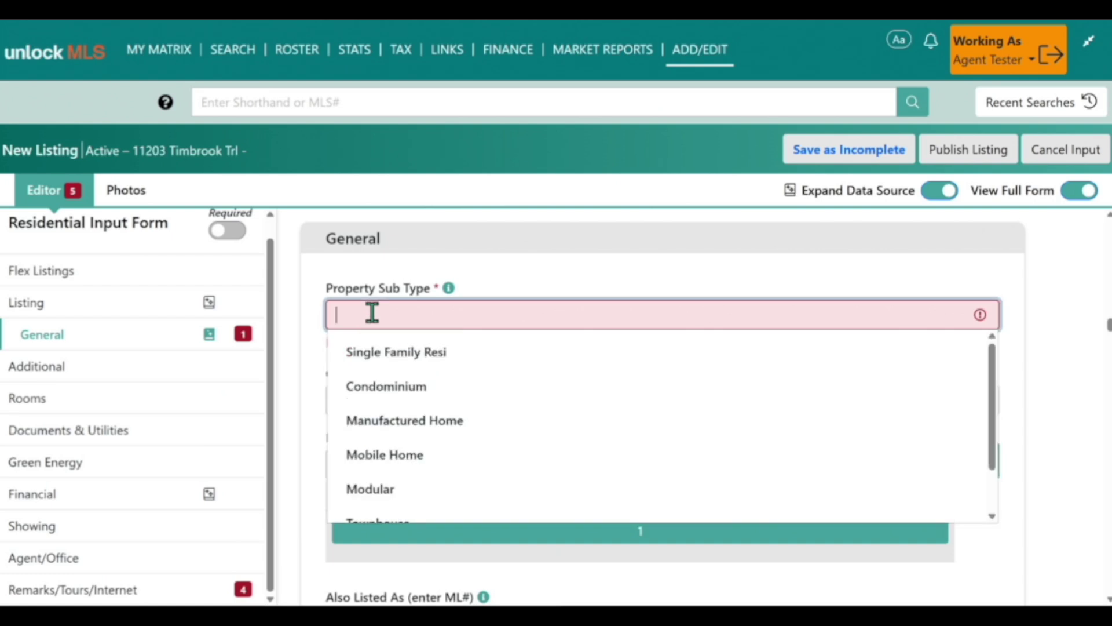
pyautogui.click(507, 360)
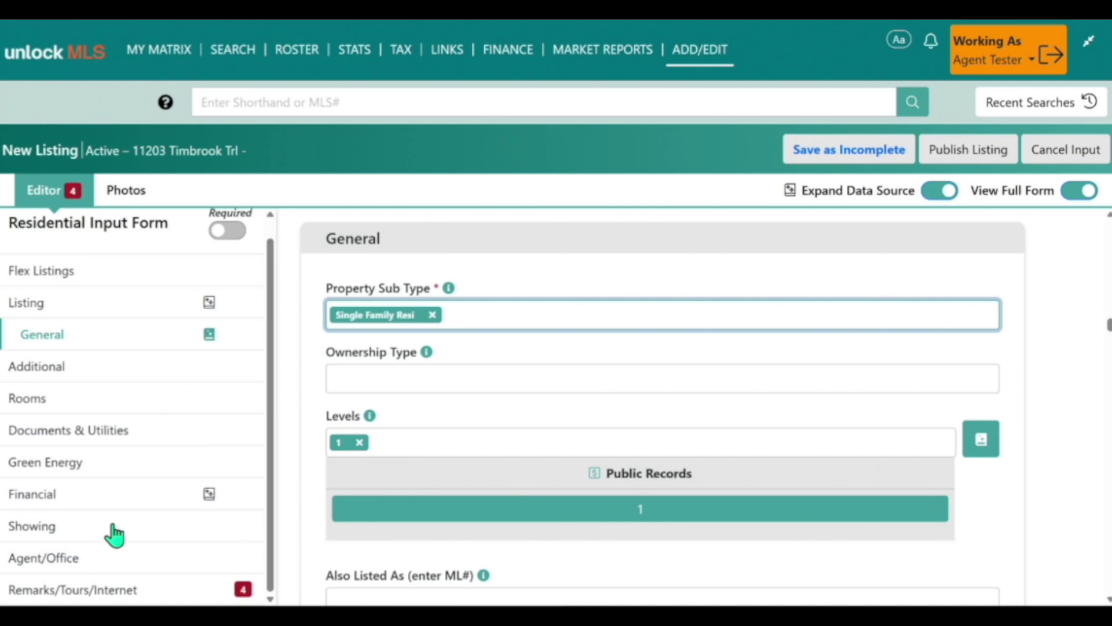
pyautogui.click(247, 527)
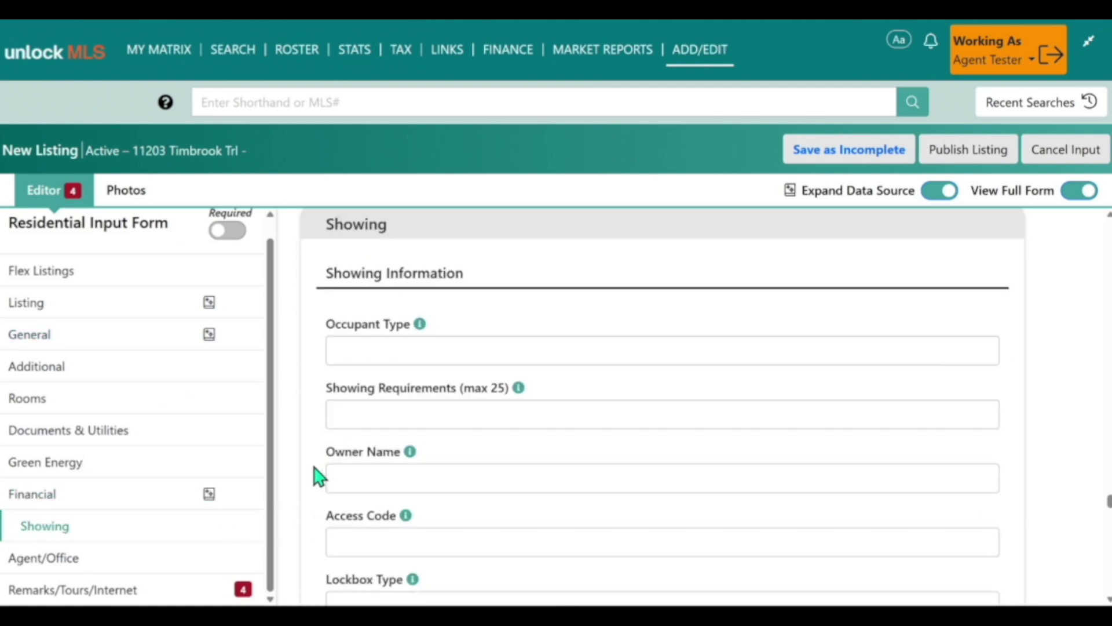
# Step: Add Do Not Show to the Showing Requirements
pyautogui.scroll(-2, 313, 478)
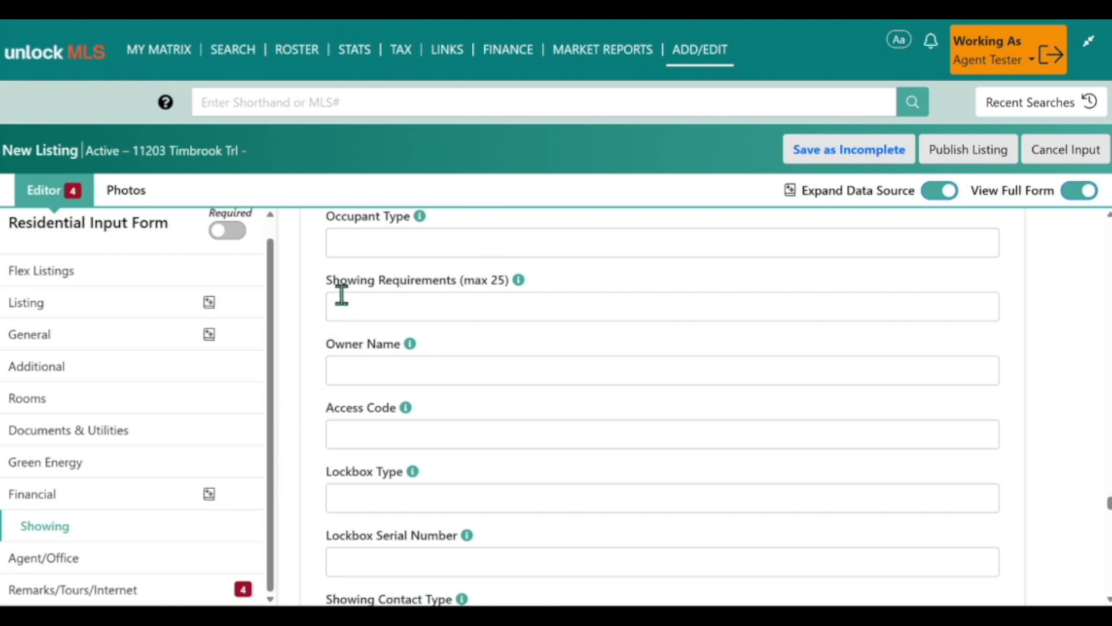
pyautogui.click(367, 308)
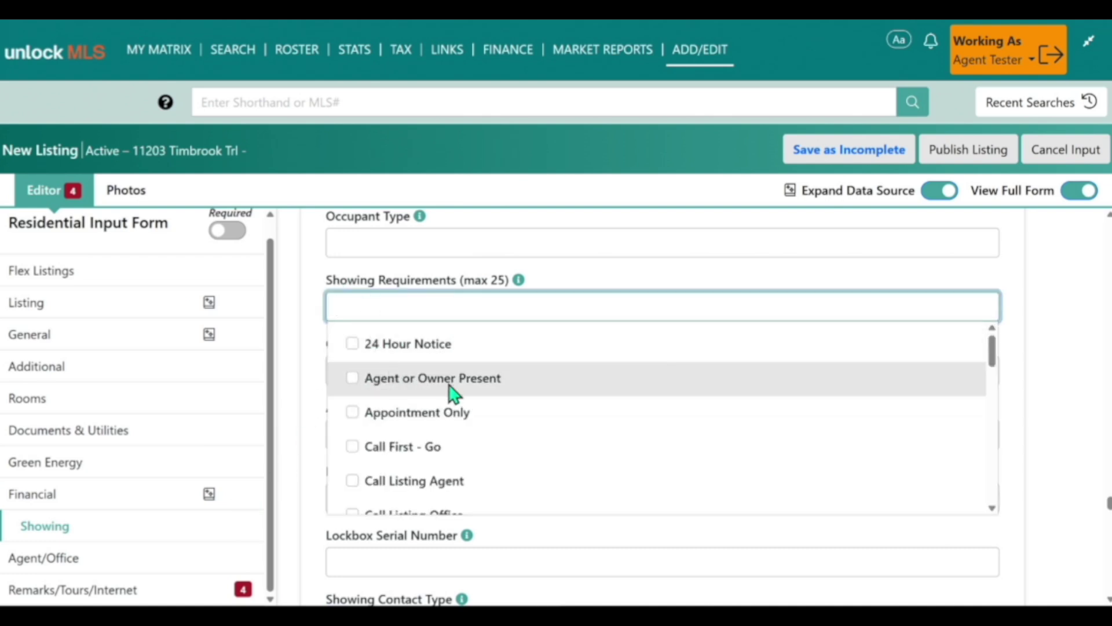
pyautogui.scroll(-3, 449, 389)
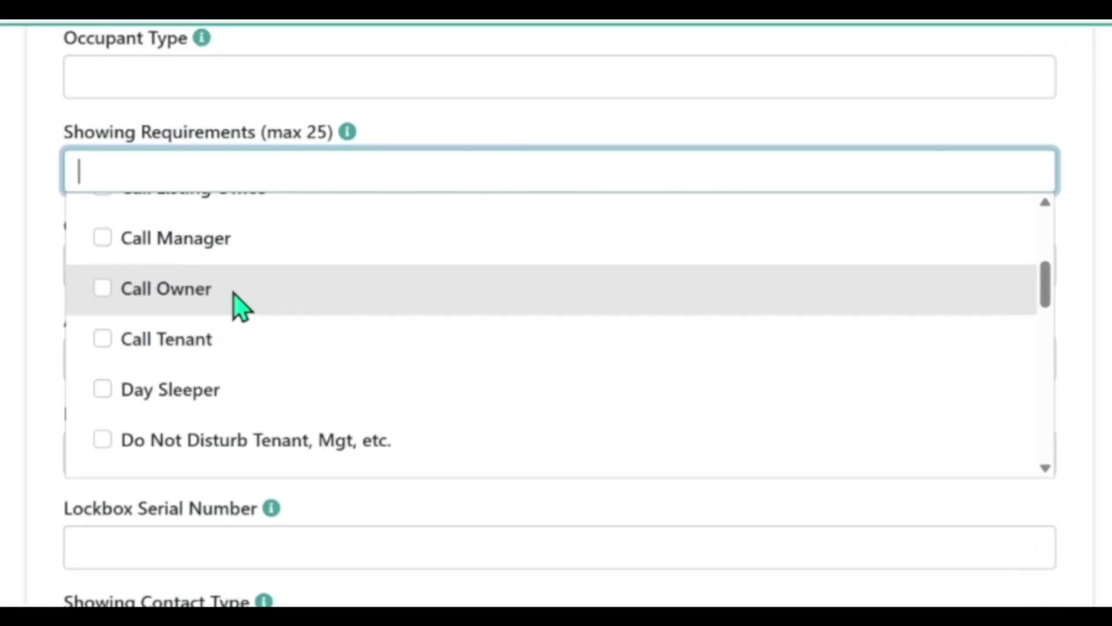
pyautogui.scroll(-3, 234, 293)
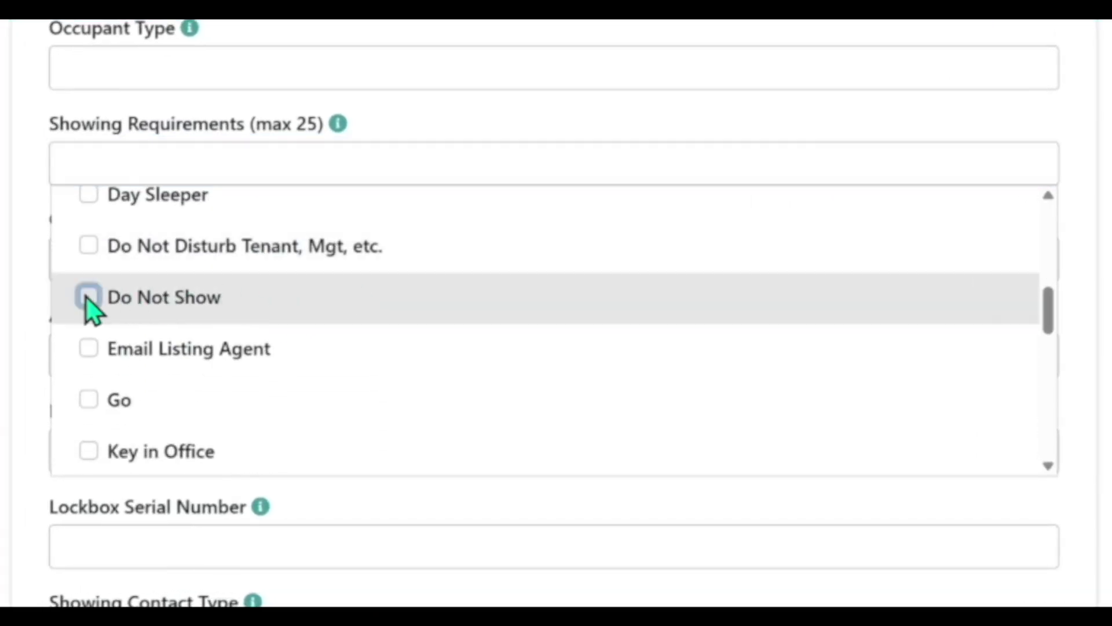
pyautogui.click(87, 297)
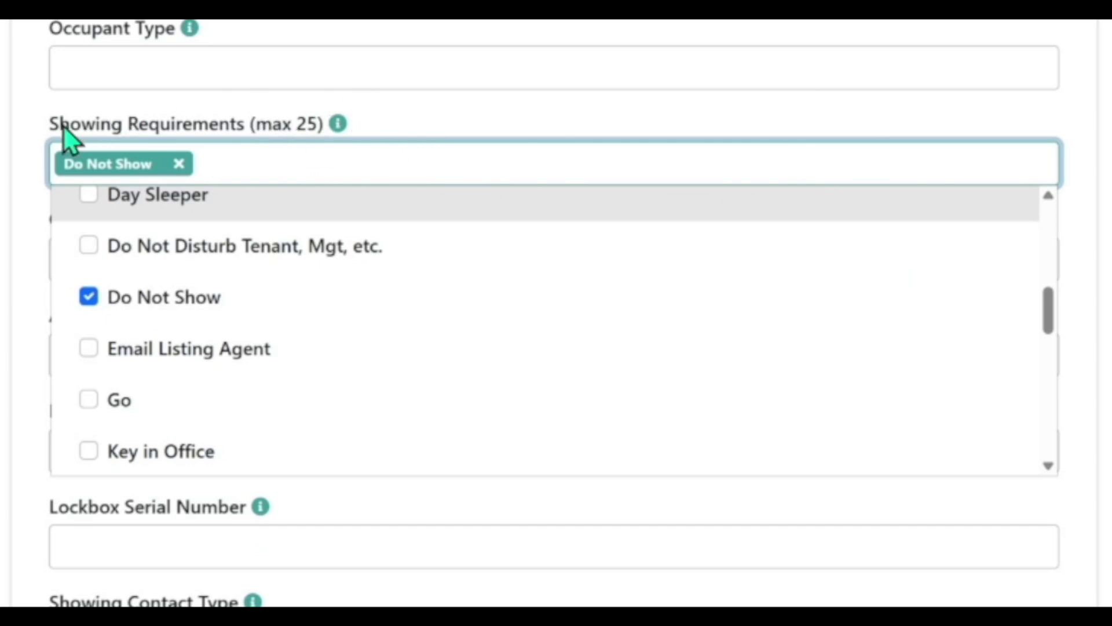
pyautogui.moveTo(39, 130); pyautogui.dragTo(284, 129)
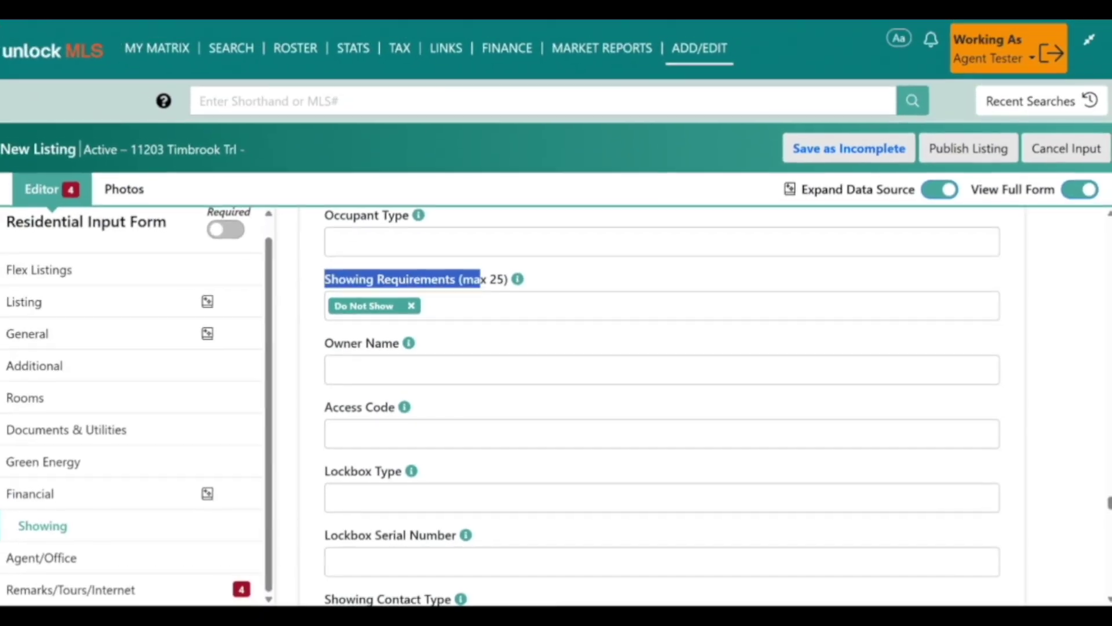
pyautogui.click(238, 588)
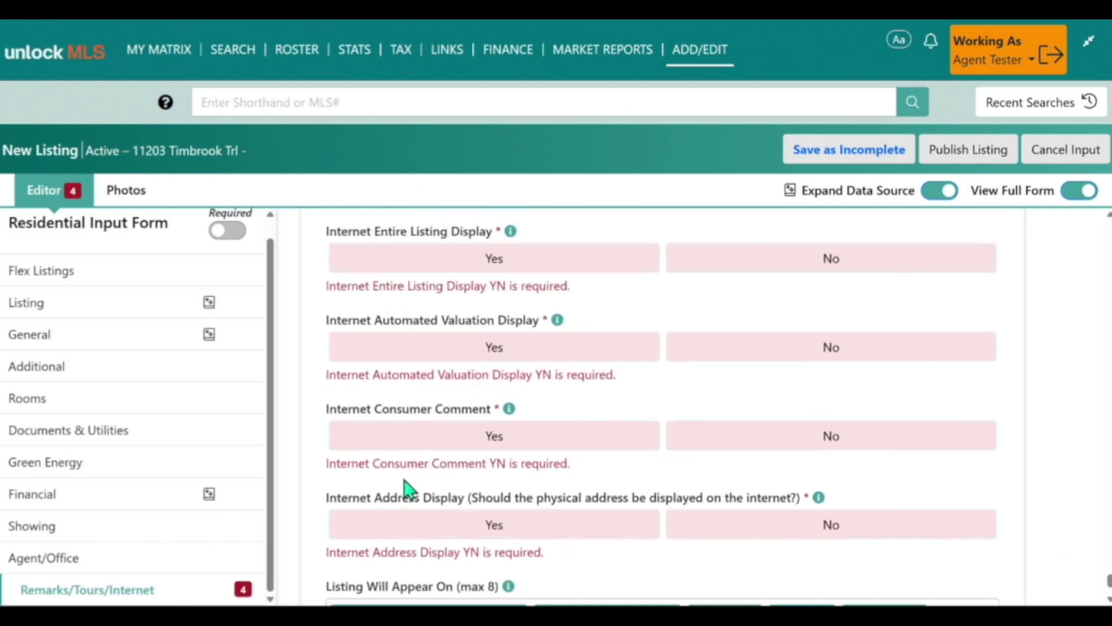
# Step: Set Internet Entire Listing Display to Yes
pyautogui.scroll(1, 410, 477)
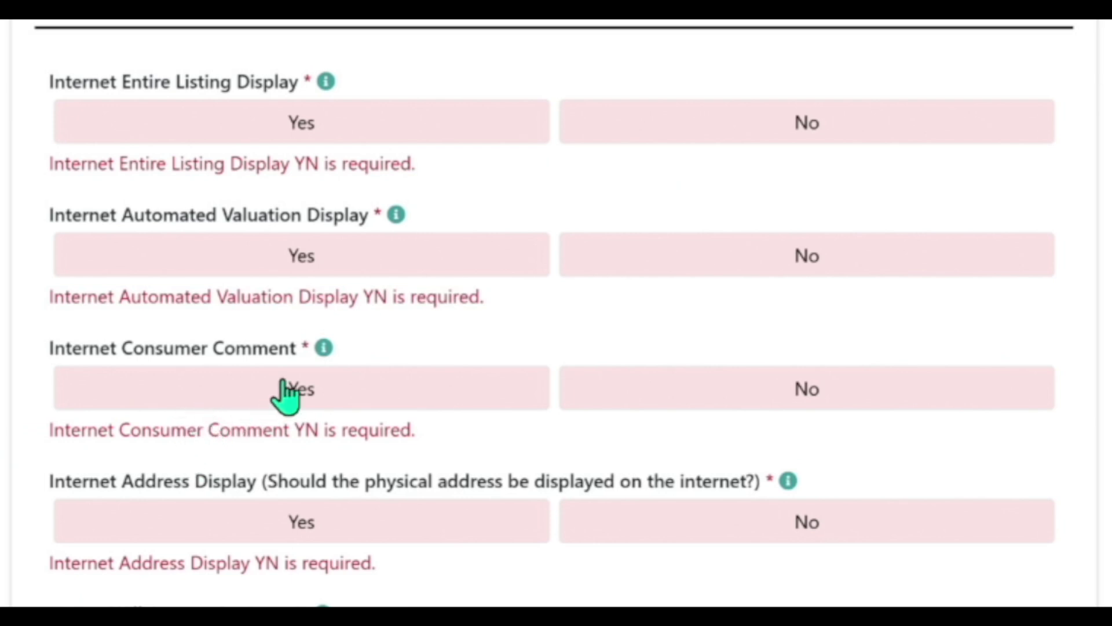
pyautogui.click(311, 130)
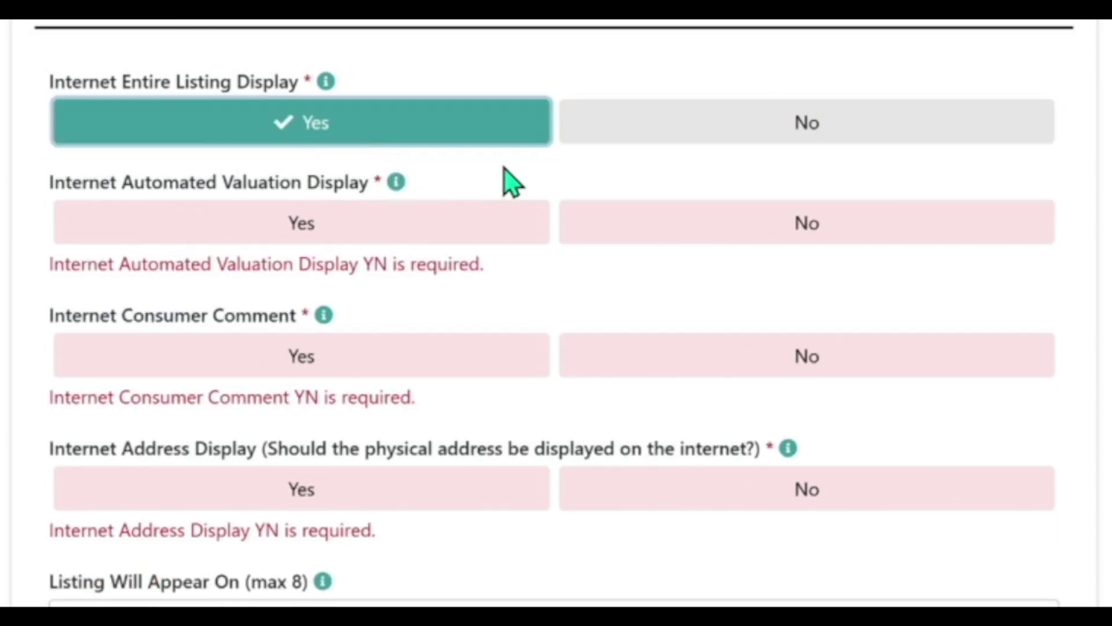
pyautogui.scroll(-1, 429, 342)
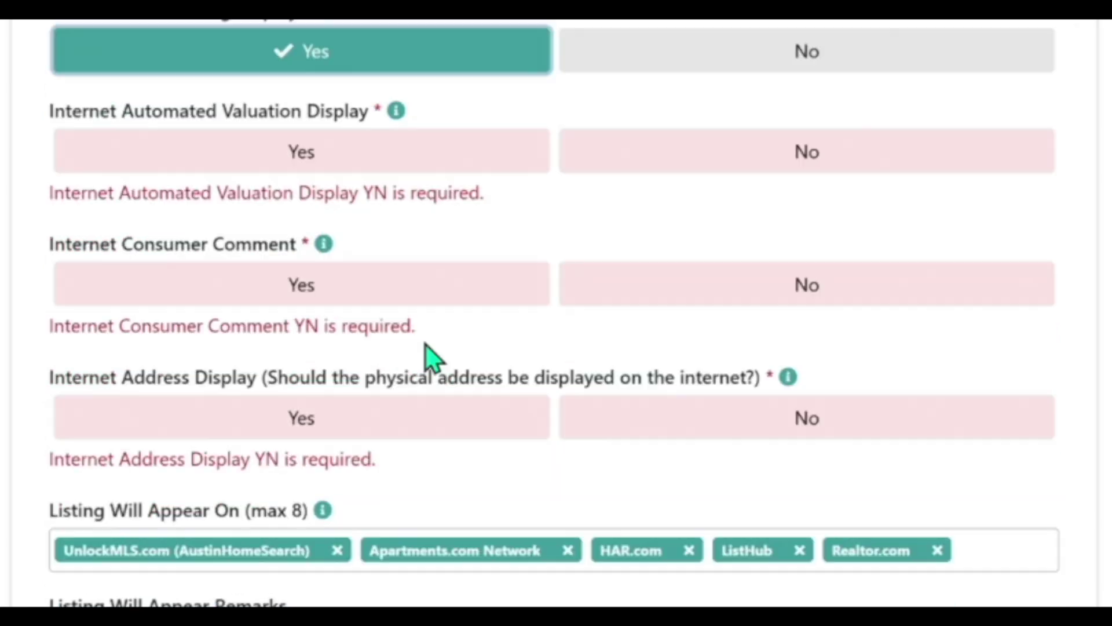
pyautogui.scroll(-2, 426, 346)
pyautogui.moveTo(48, 385); pyautogui.dragTo(364, 391)
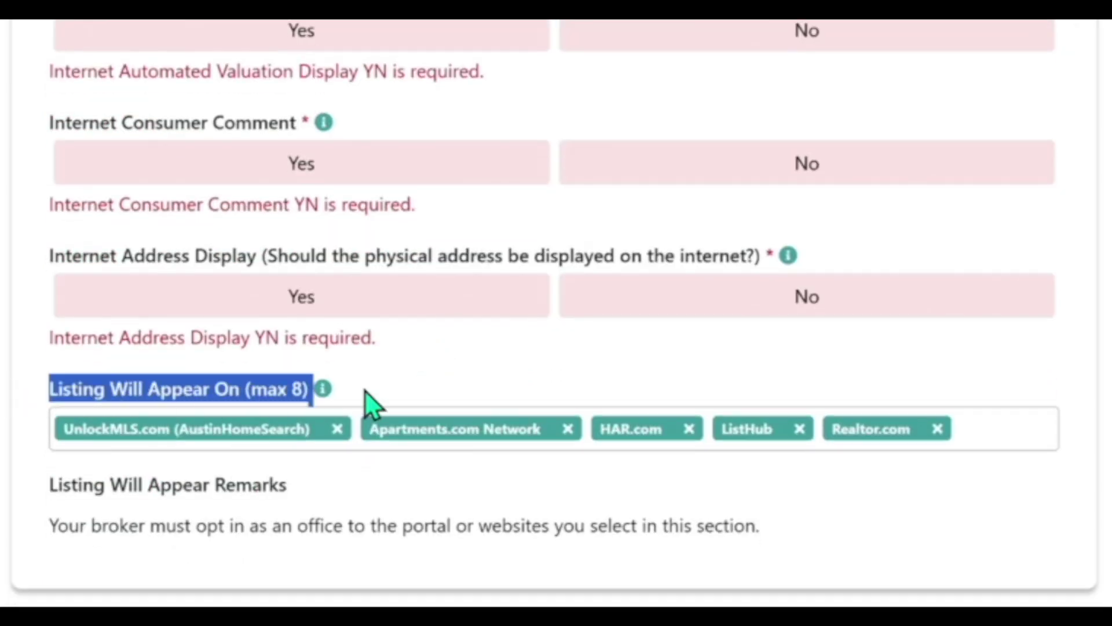
pyautogui.scroll(5, 350, 414)
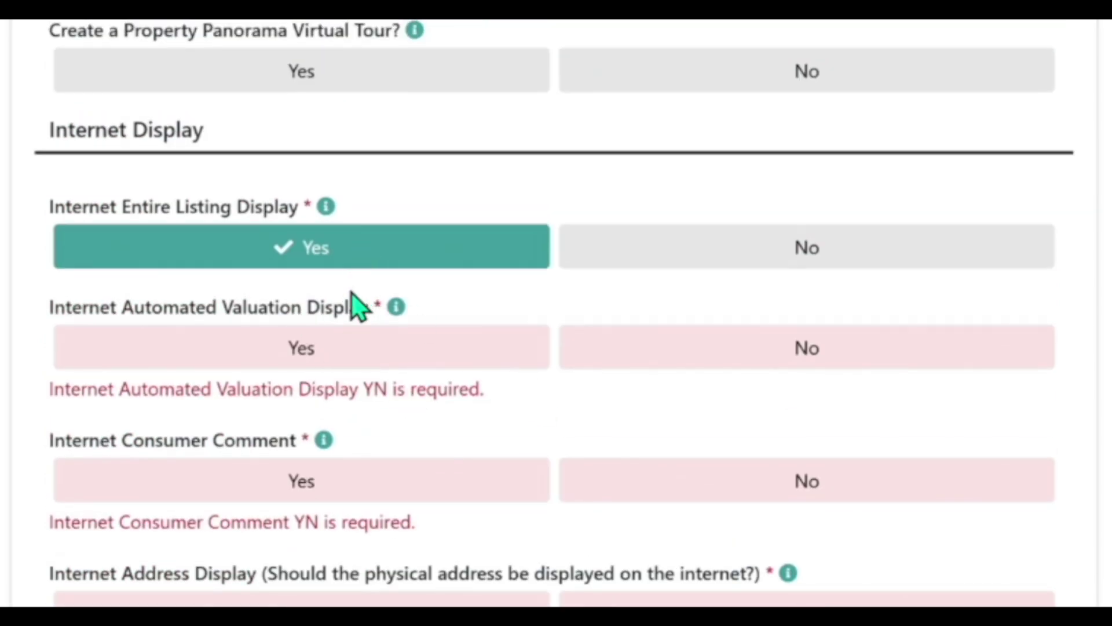
# Step: Set Automated Valuation, Consumer Comment and Address Display to No, then publish the listing
pyautogui.scroll(-3, 343, 310)
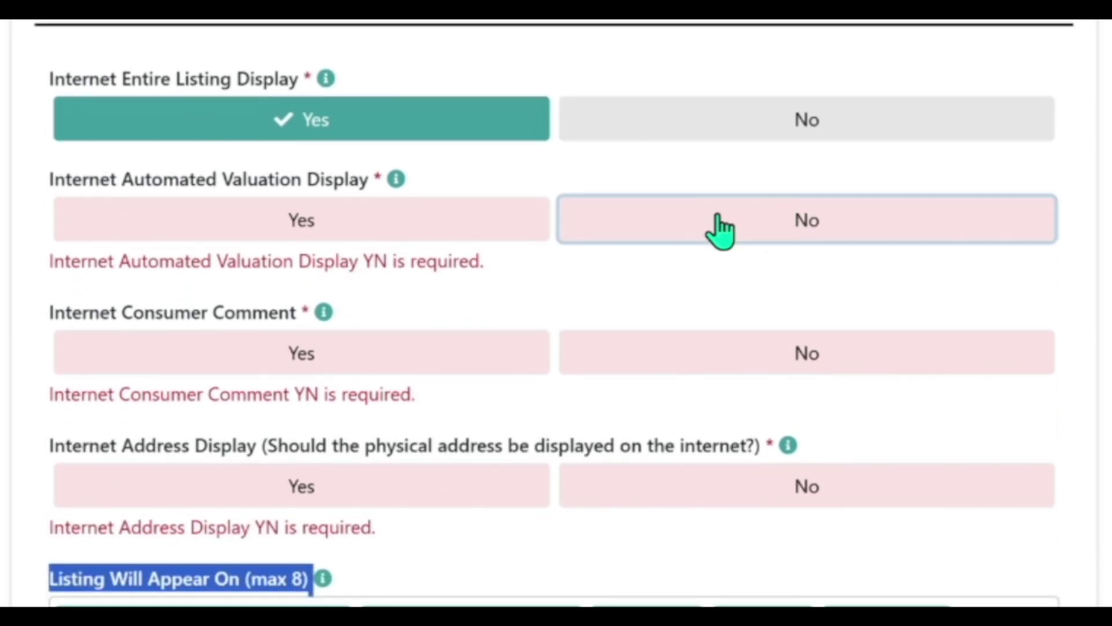
pyautogui.click(720, 230)
pyautogui.click(701, 327)
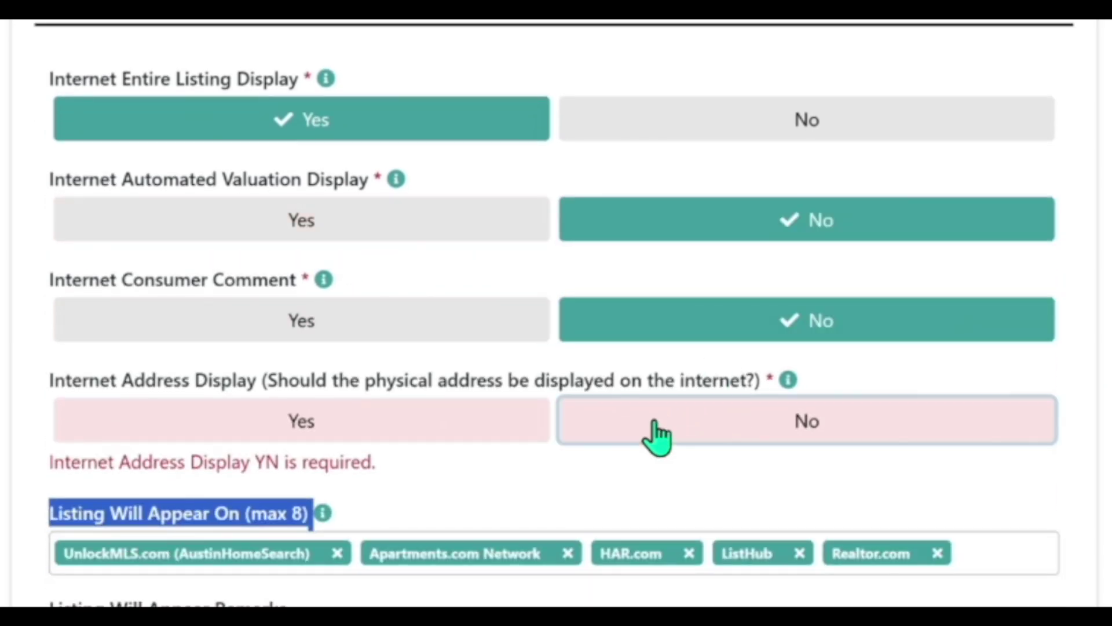
pyautogui.click(656, 436)
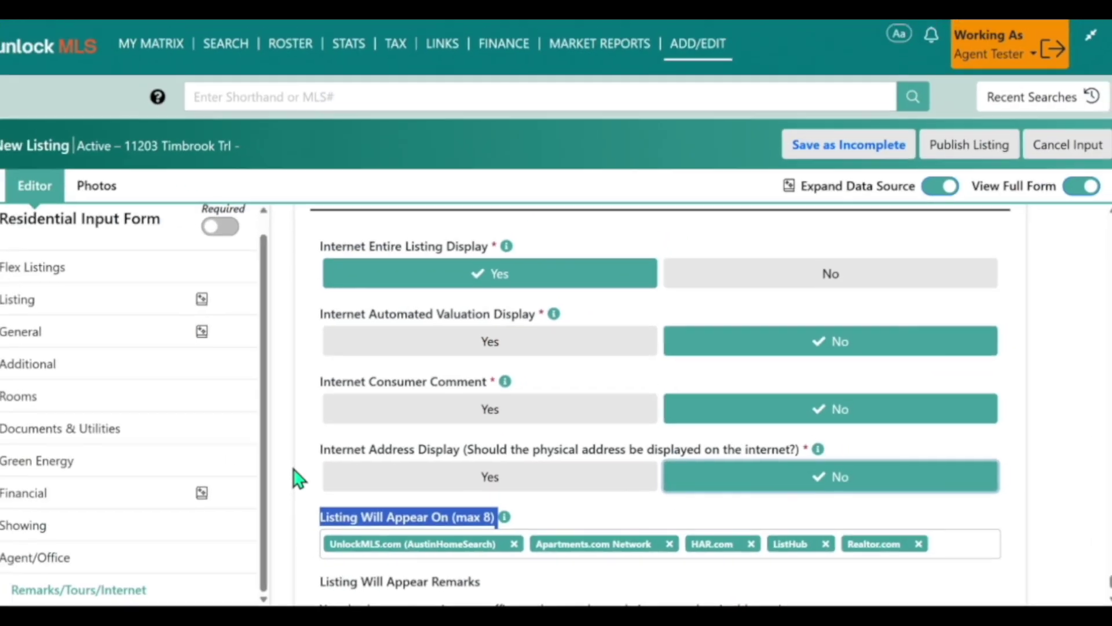
pyautogui.scroll(3, 289, 497)
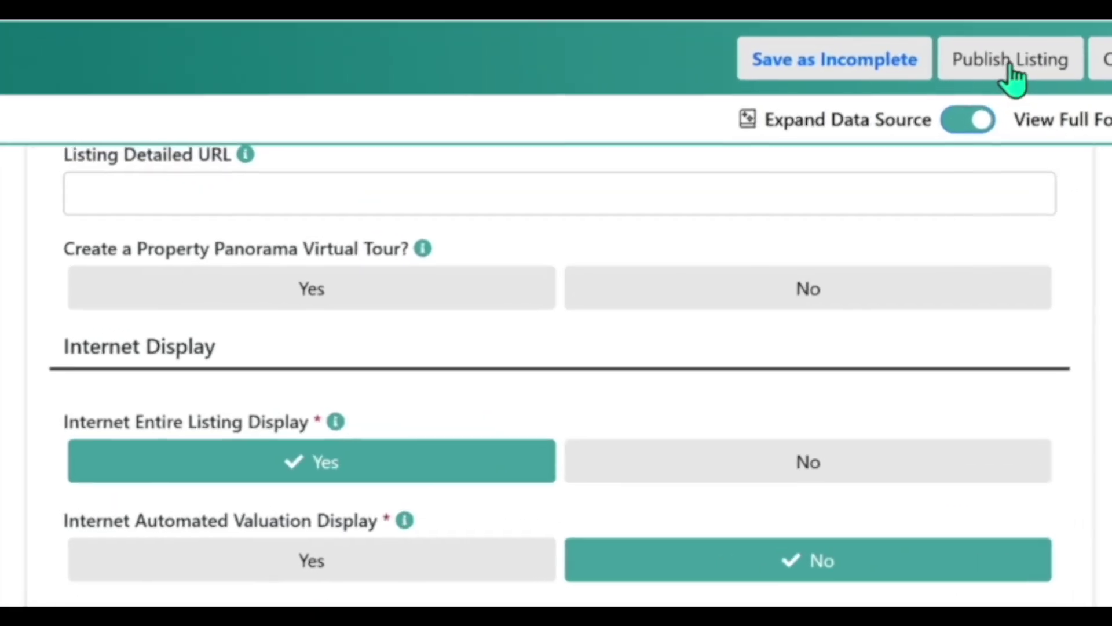
pyautogui.click(1011, 63)
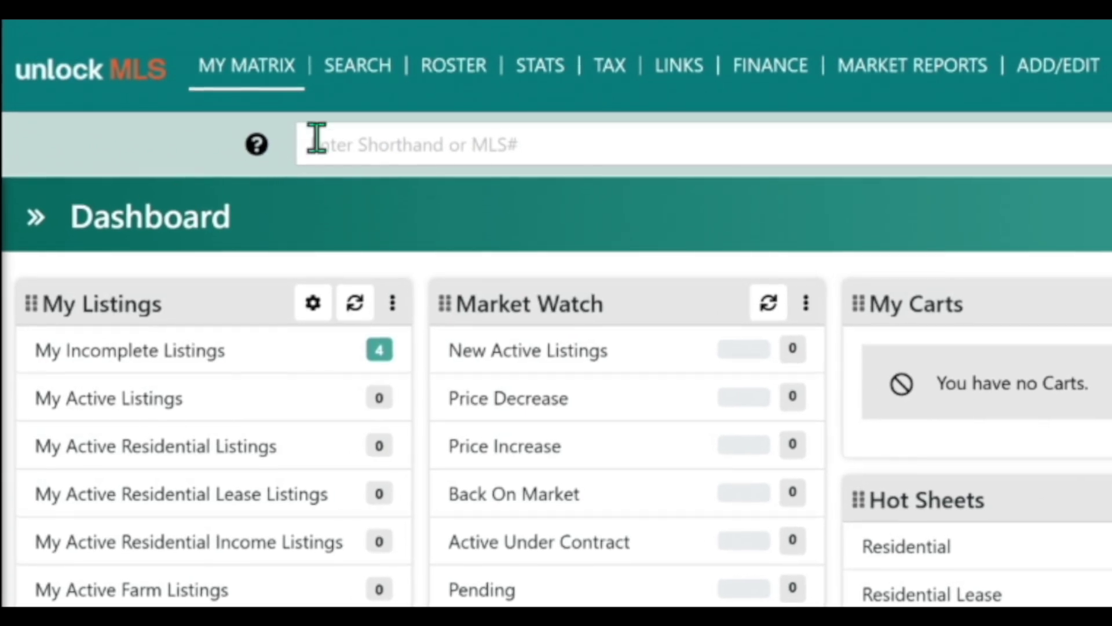
# Step: Open the SEARCH menu's list of search types from the dashboard
pyautogui.click(237, 49)
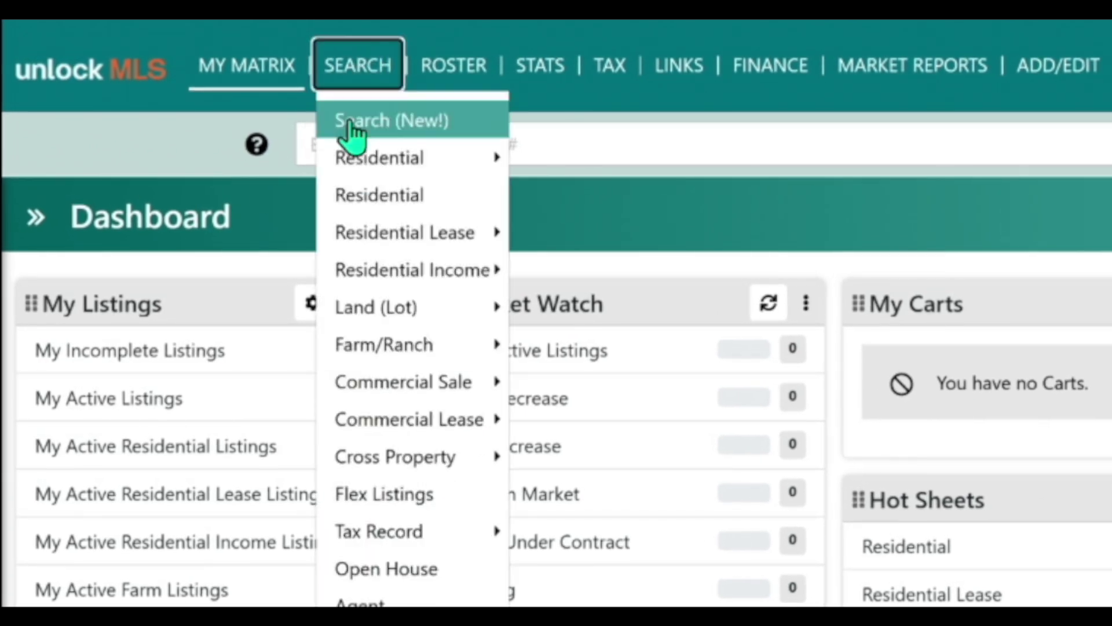
# Step: Choose Cross Property > Flex Listings to open its search criteria page
pyautogui.moveTo(352, 459)
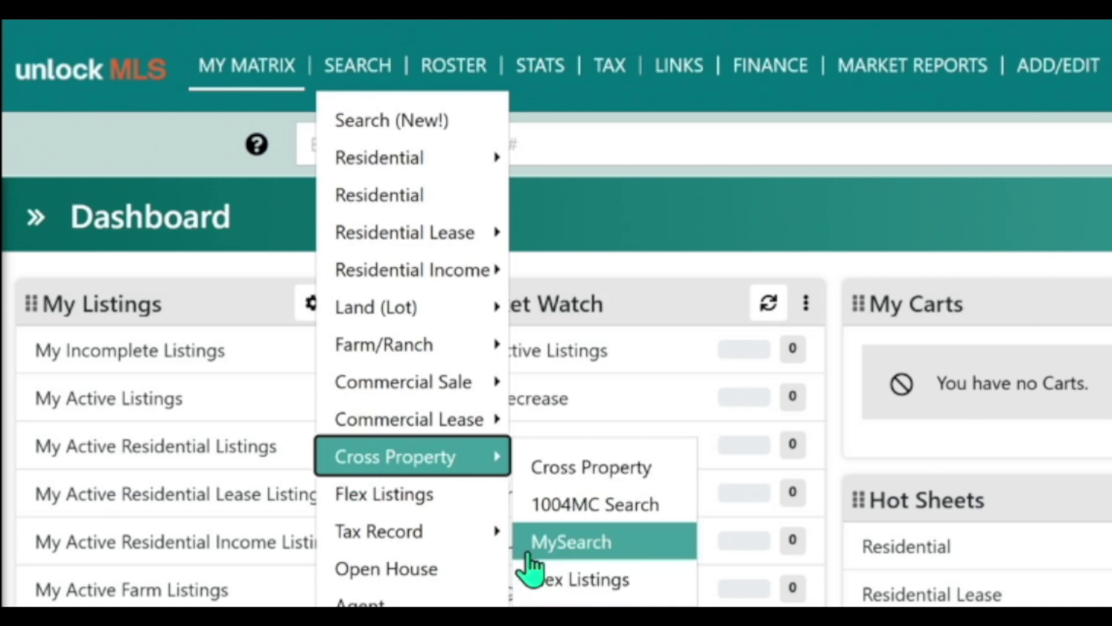
pyautogui.moveTo(398, 169)
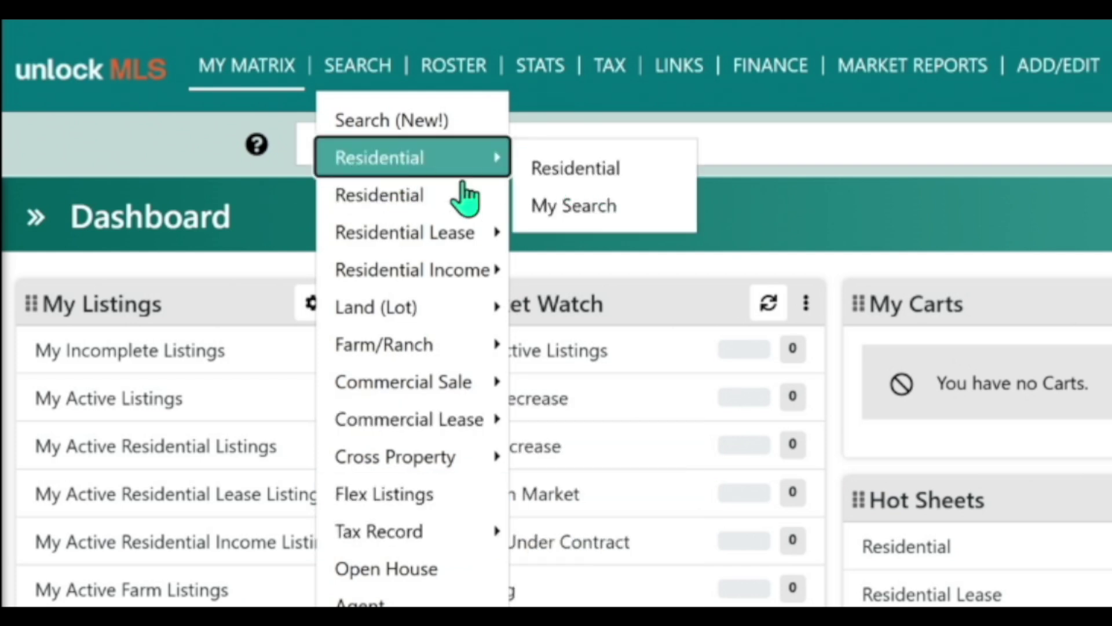
pyautogui.moveTo(392, 468)
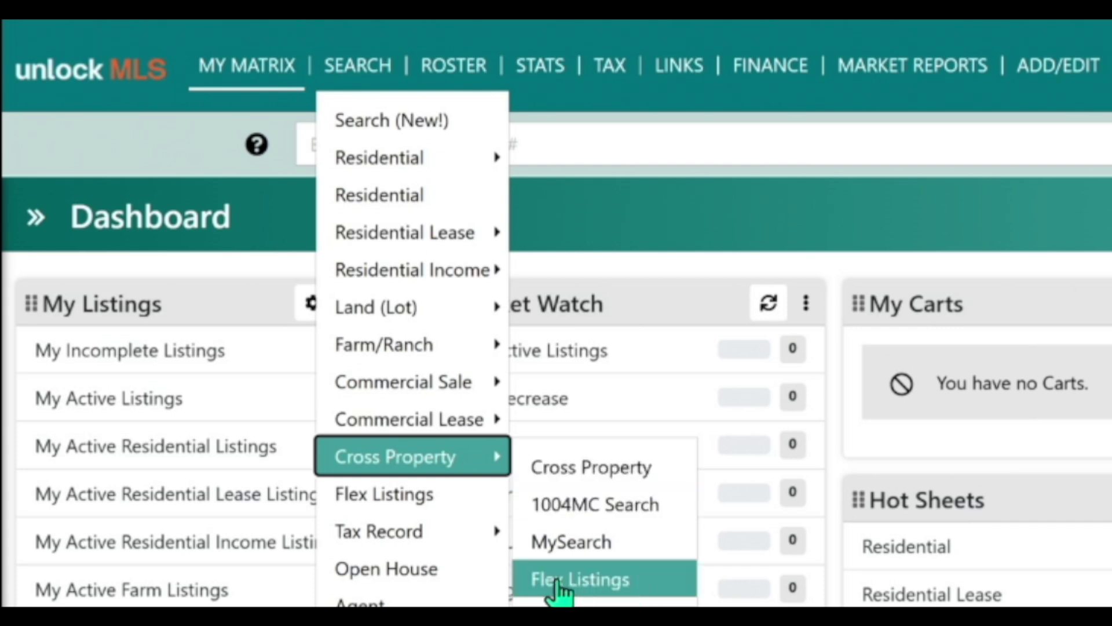
pyautogui.click(582, 588)
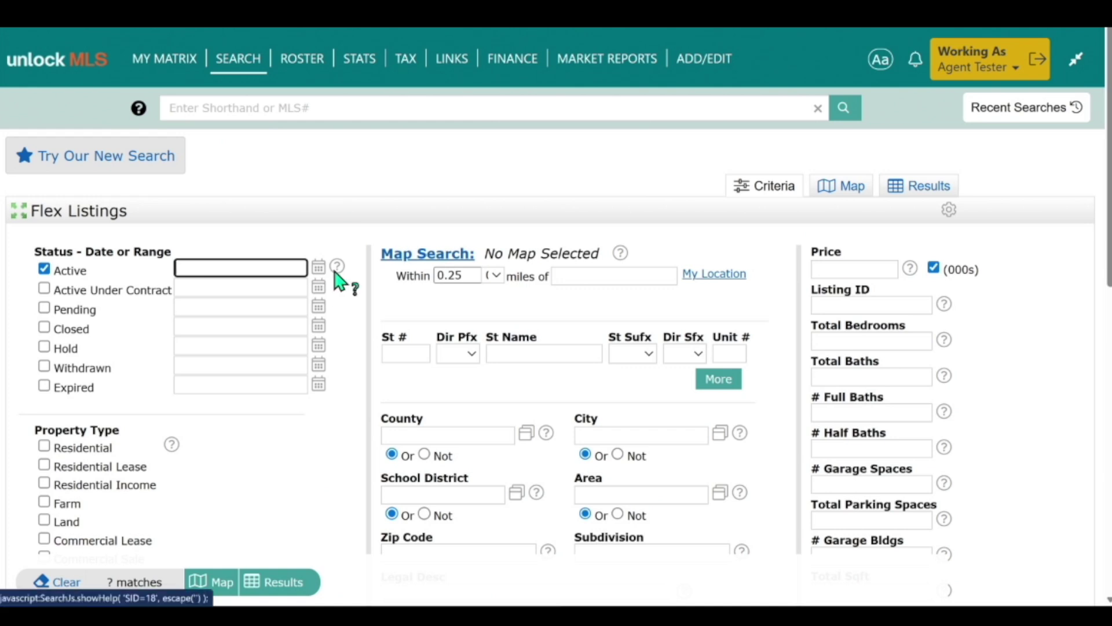
# Step: Run the Residential Flex Listing YN = Yes search, showing 6 results, and check listing 3129290
pyautogui.scroll(-3, 324, 278)
pyautogui.scroll(-5, 322, 307)
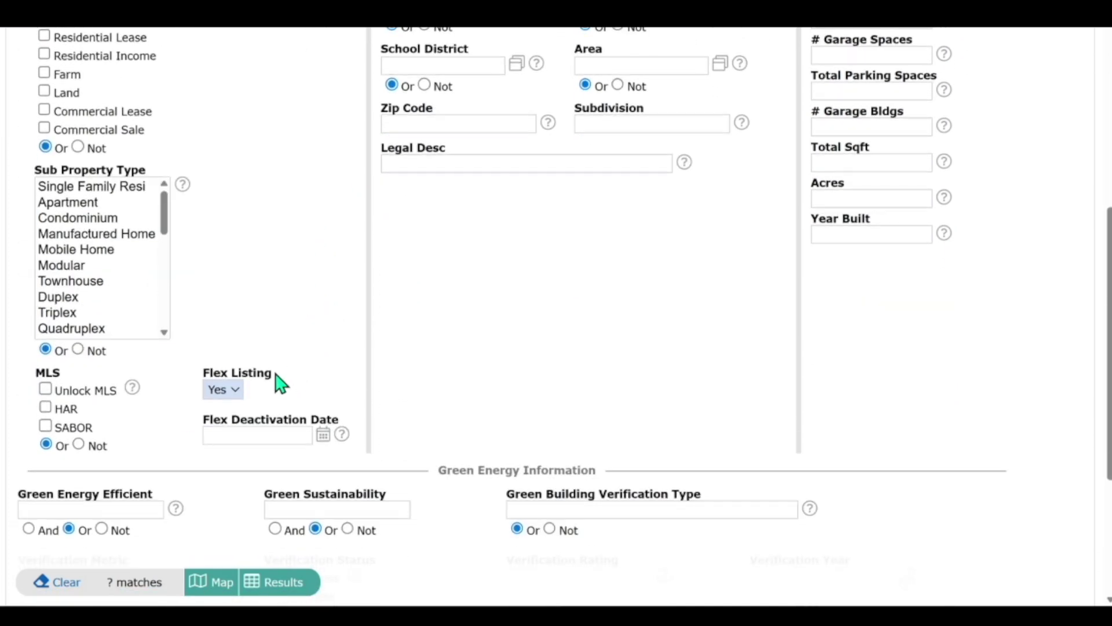
pyautogui.moveTo(204, 373); pyautogui.dragTo(270, 372)
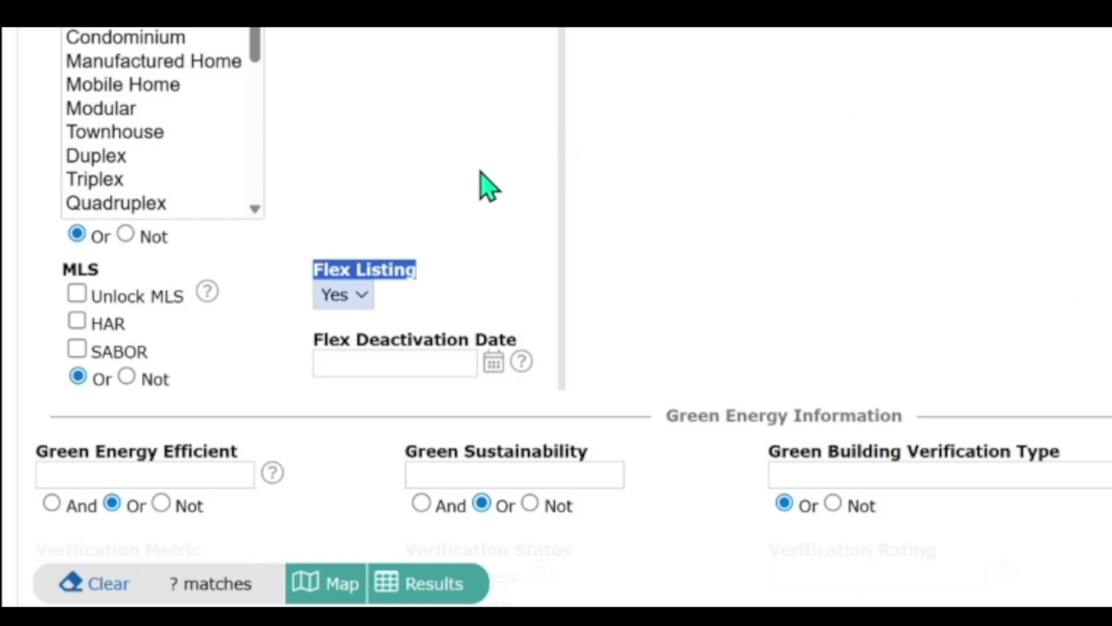
pyautogui.scroll(3, 481, 174)
pyautogui.scroll(3, 486, 186)
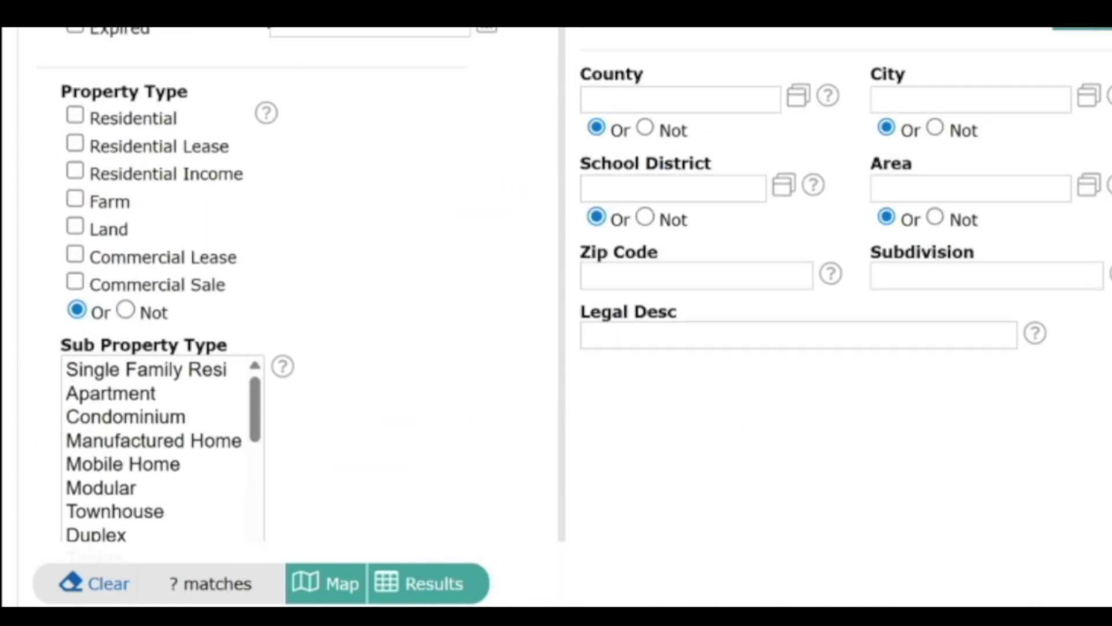
pyautogui.click(75, 117)
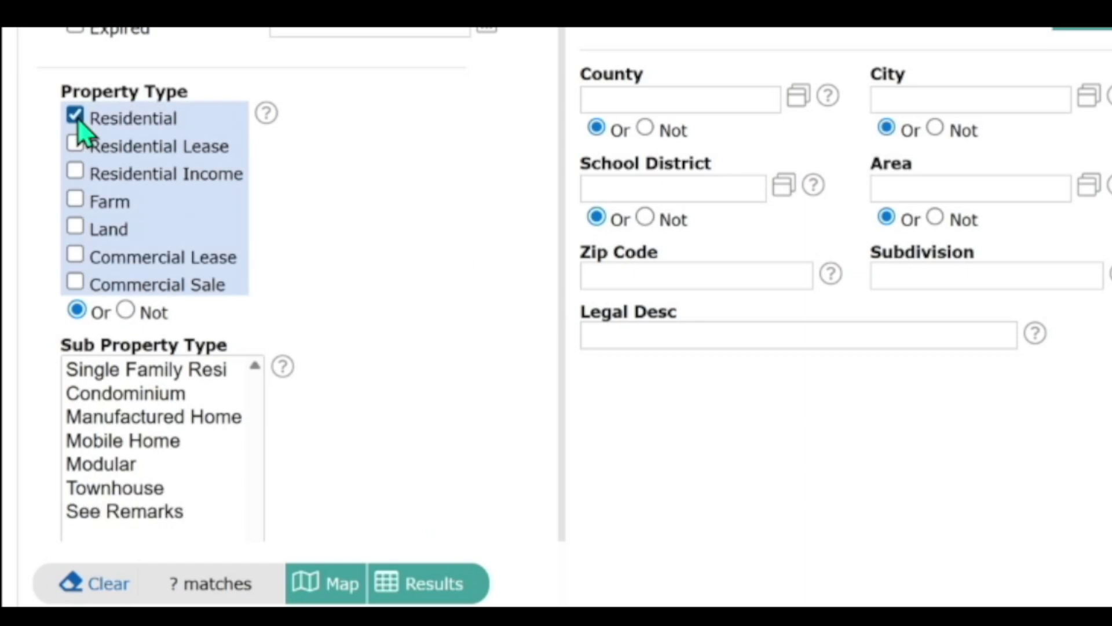
pyautogui.click(435, 584)
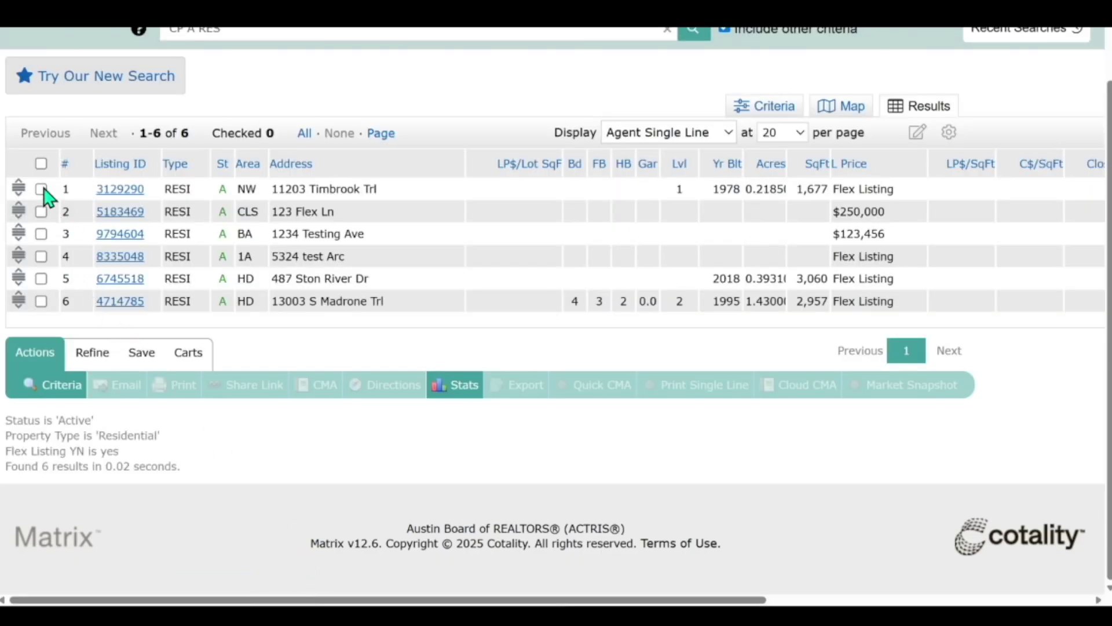
pyautogui.click(41, 189)
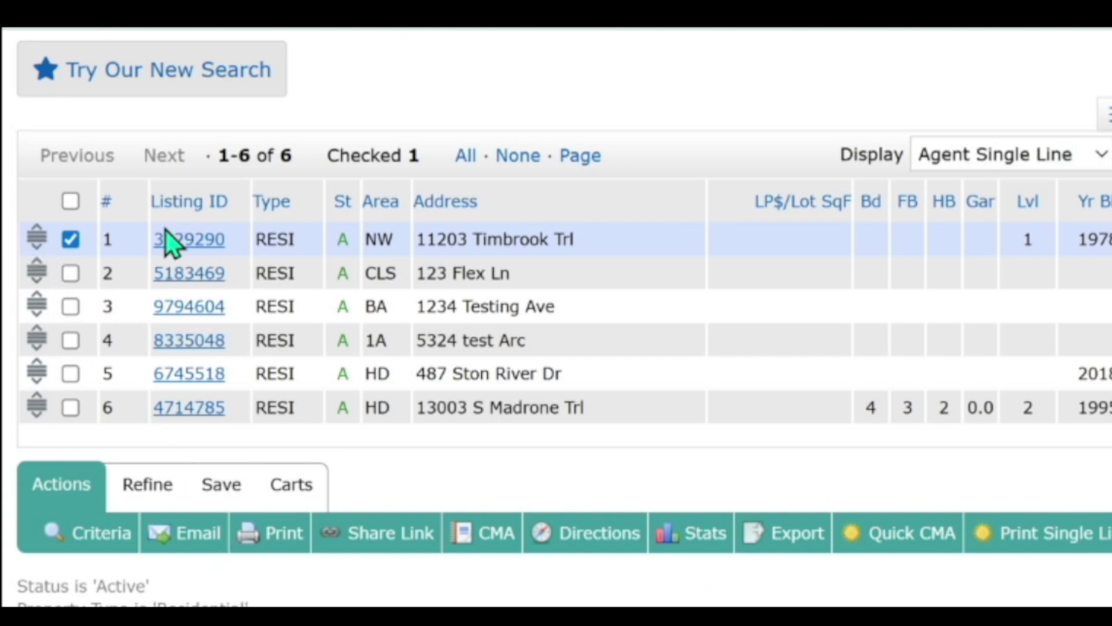
pyautogui.click(192, 249)
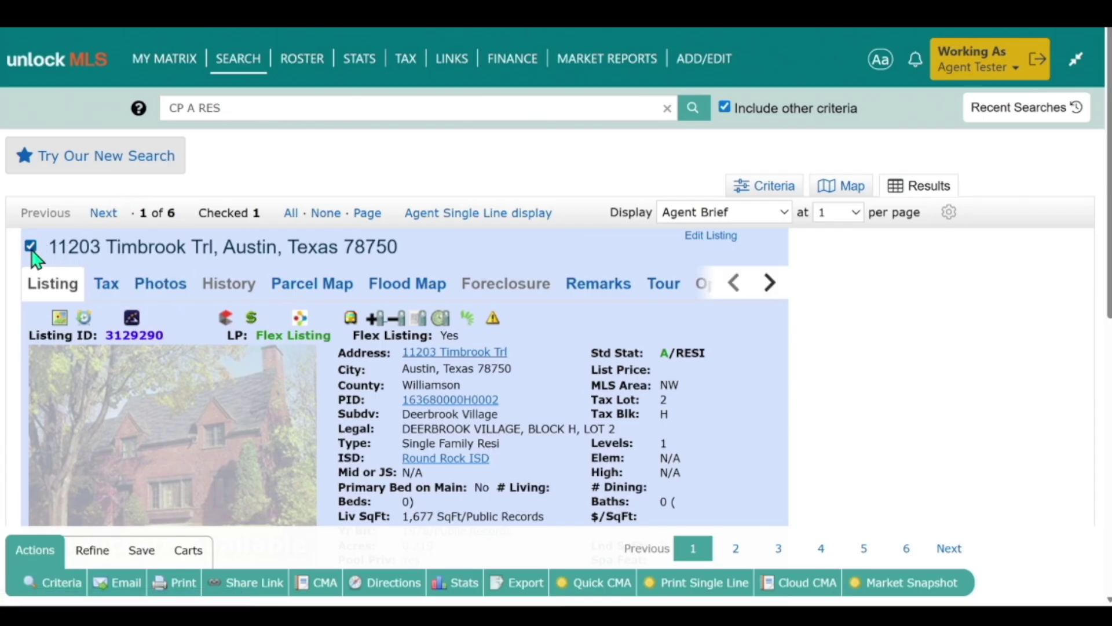
# Step: Deselect the listing and highlight its LP: Flex Listing status
pyautogui.click(30, 247)
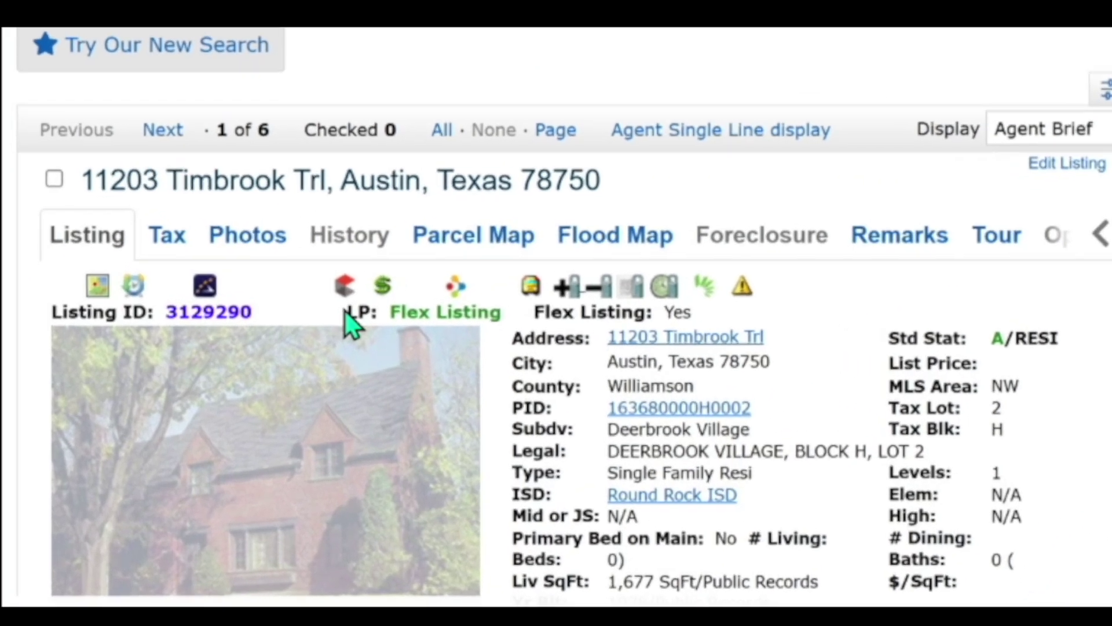
pyautogui.moveTo(226, 336); pyautogui.dragTo(339, 336)
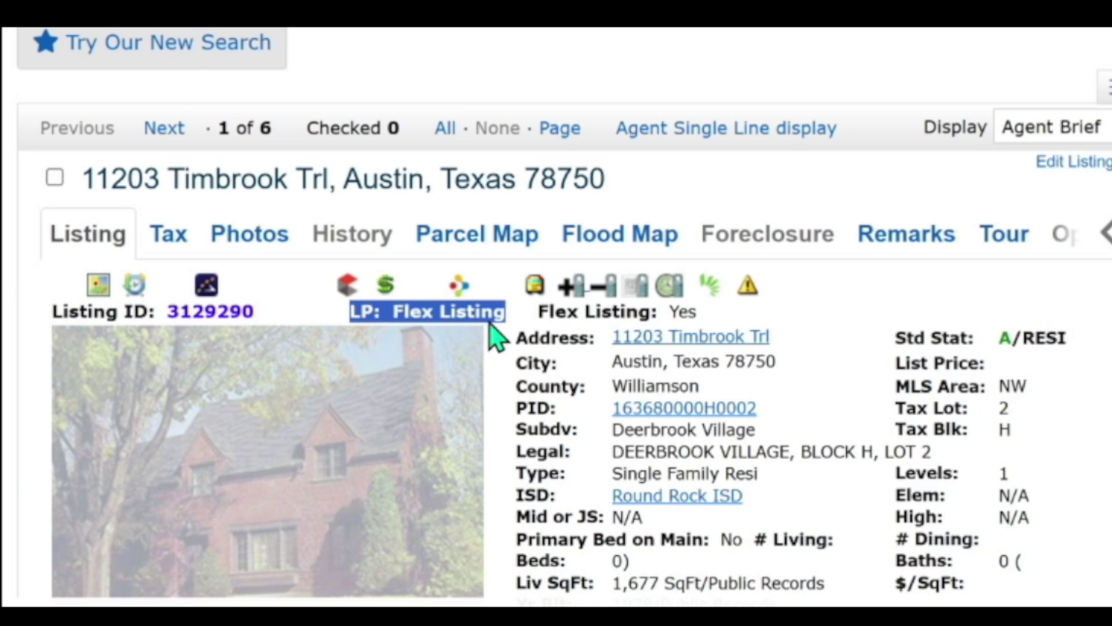
pyautogui.click(505, 473)
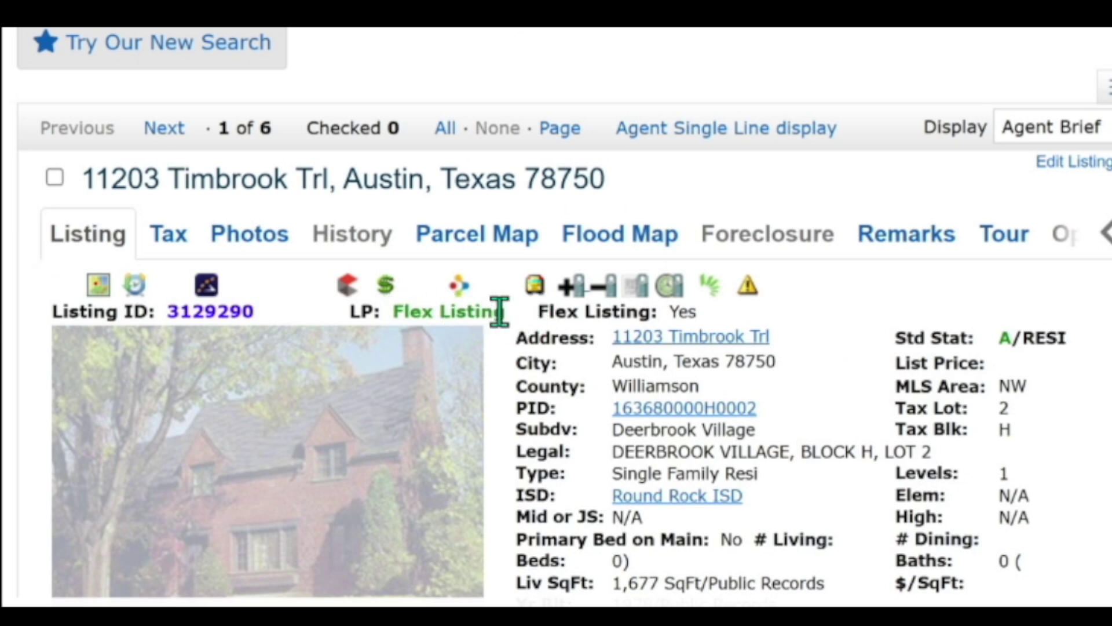
# Step: Highlight the Flex Listing: Yes field and scroll through the listing details
pyautogui.moveTo(537, 312); pyautogui.dragTo(725, 319)
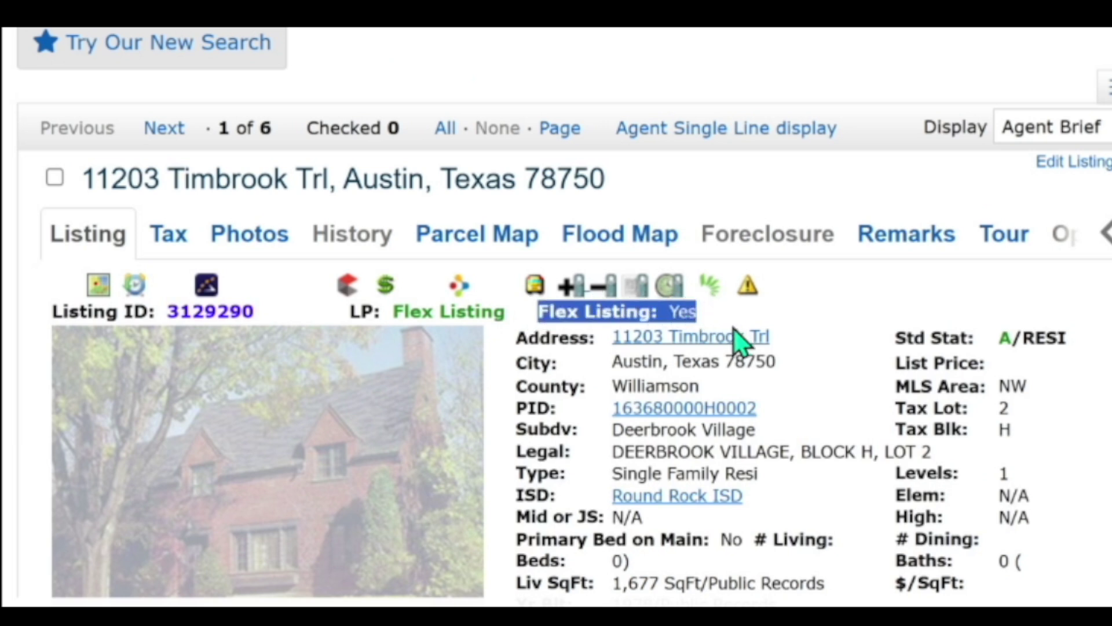
pyautogui.click(762, 315)
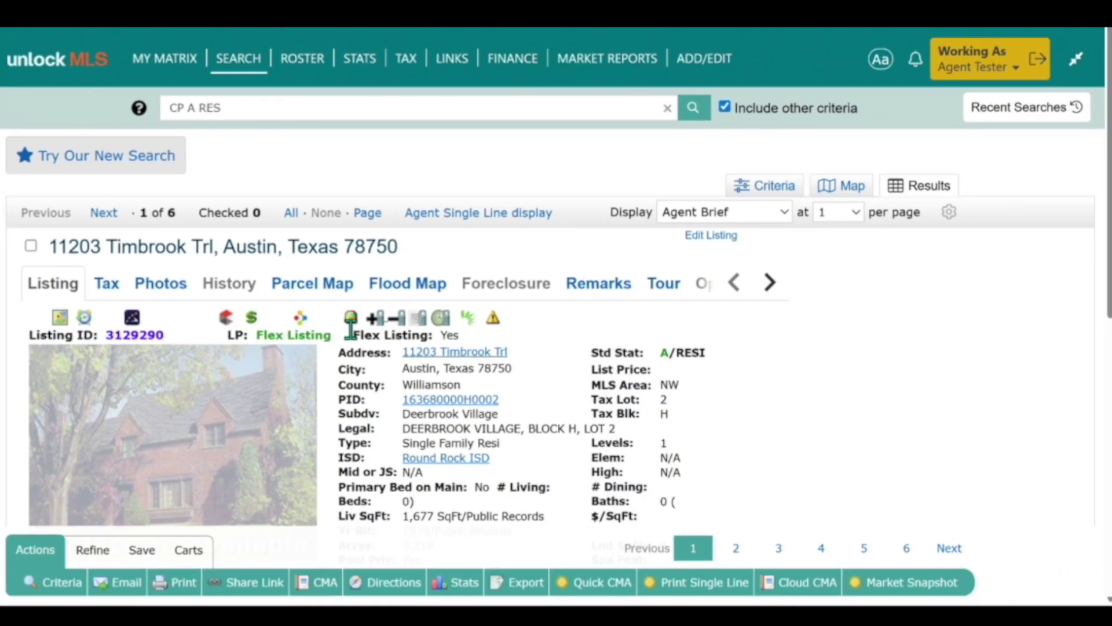
pyautogui.scroll(-6, 546, 369)
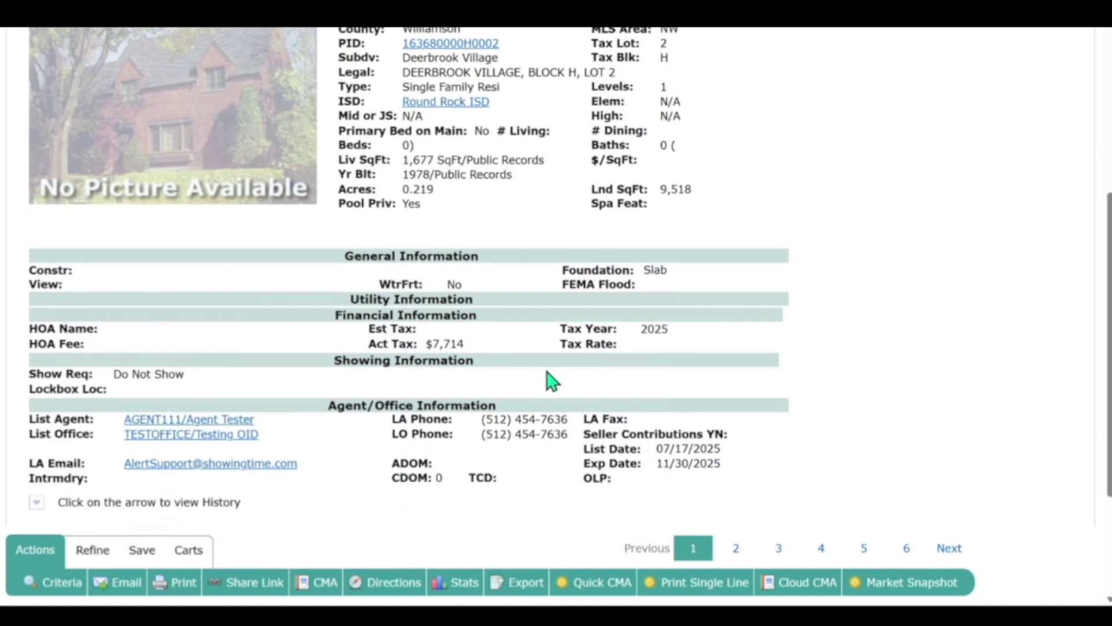
pyautogui.scroll(5, 529, 385)
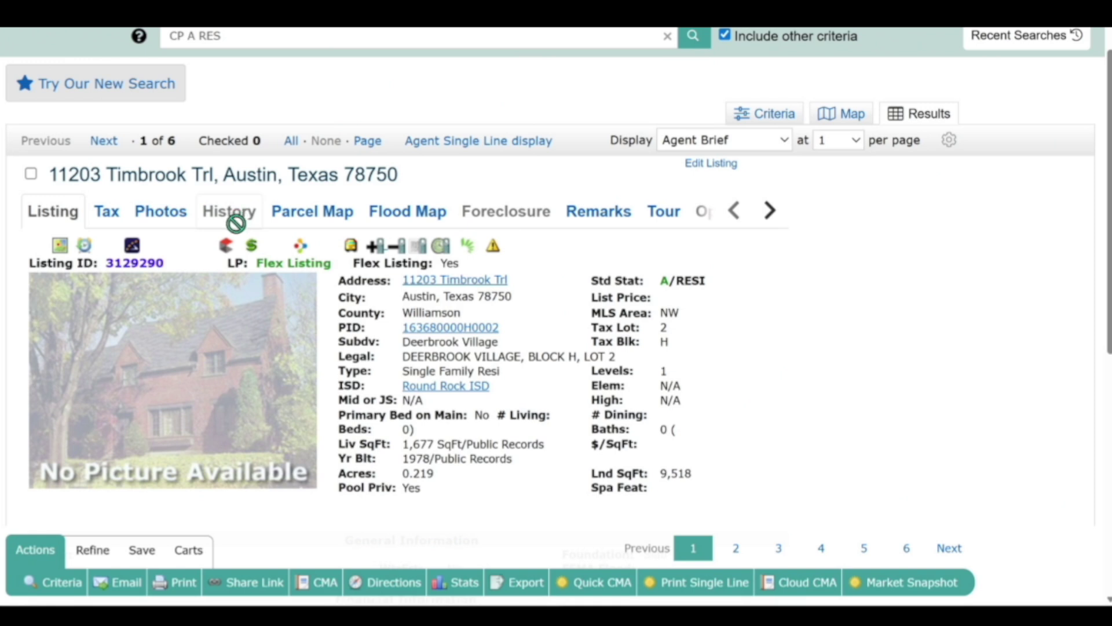
pyautogui.scroll(-6, 348, 318)
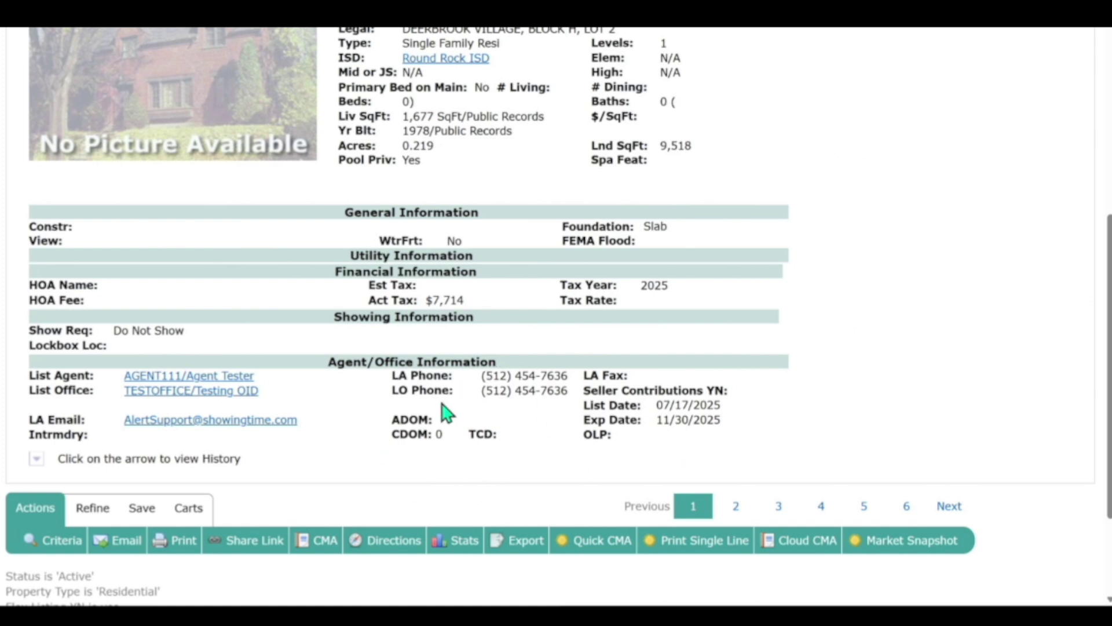
pyautogui.scroll(7, 447, 411)
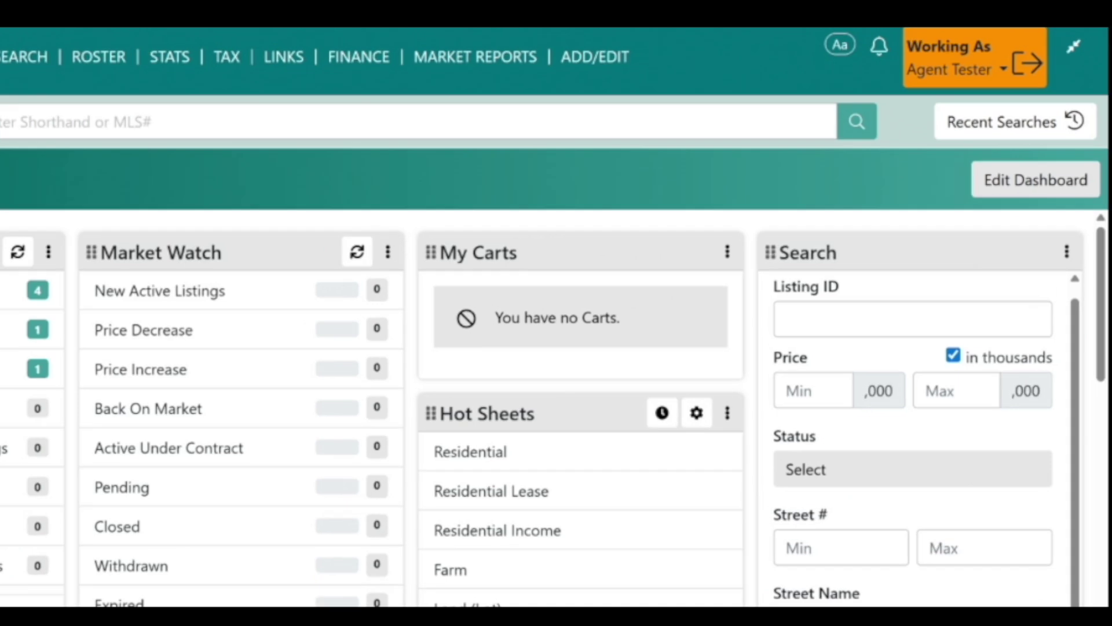
# Step: Open the Timbrook Trl listing's Residential Input Form from ADD/EDIT > Listing Manager
pyautogui.click(507, 49)
pyautogui.click(699, 53)
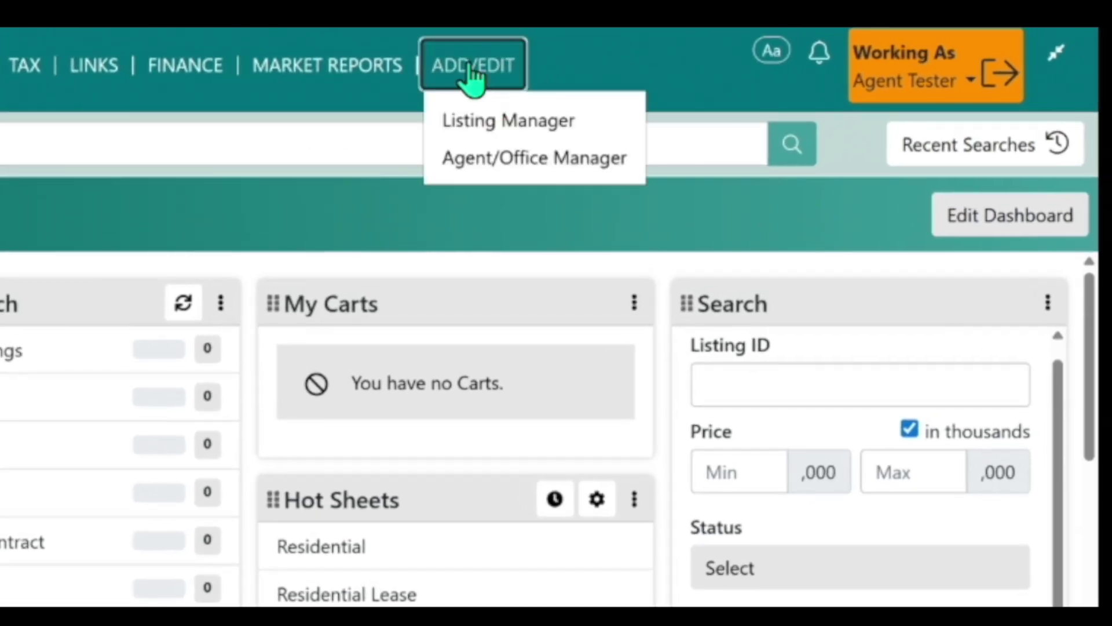
pyautogui.click(481, 123)
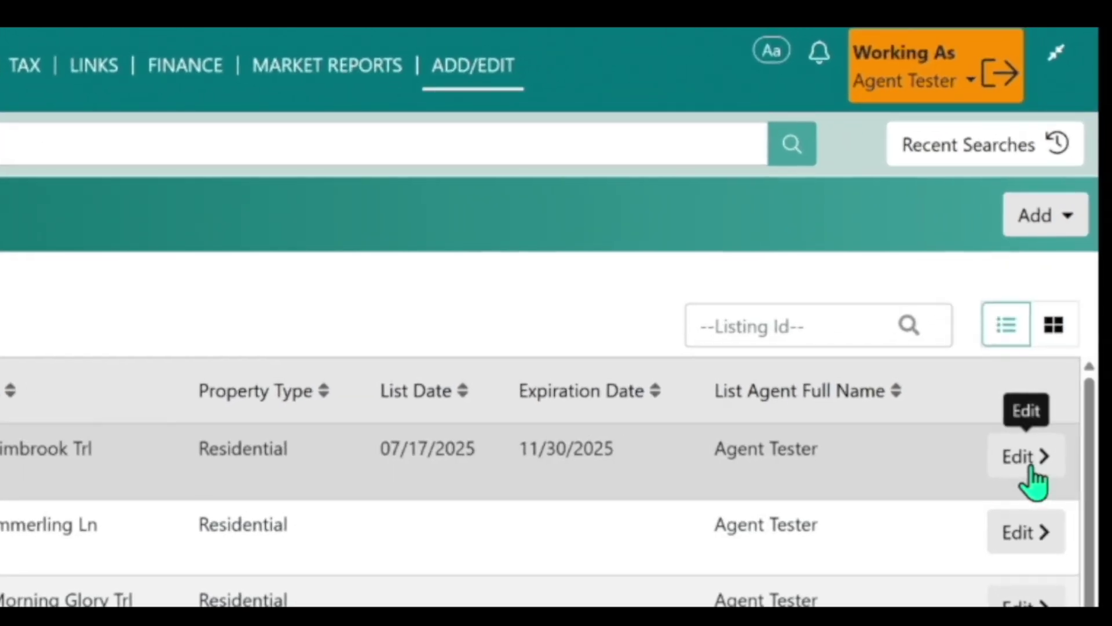
pyautogui.click(1030, 470)
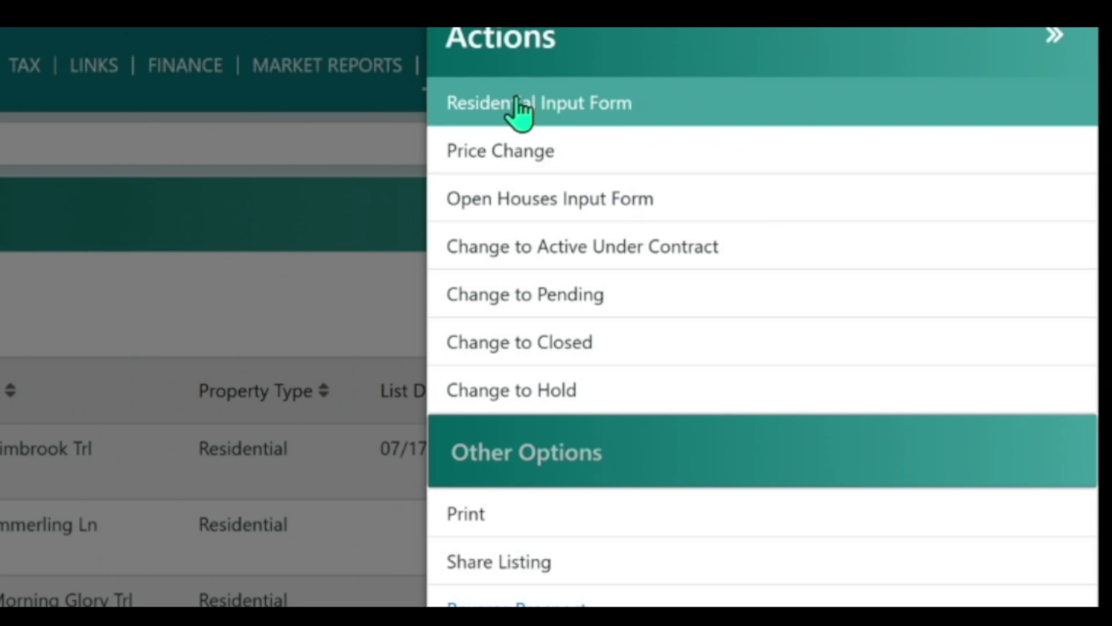
pyautogui.click(520, 105)
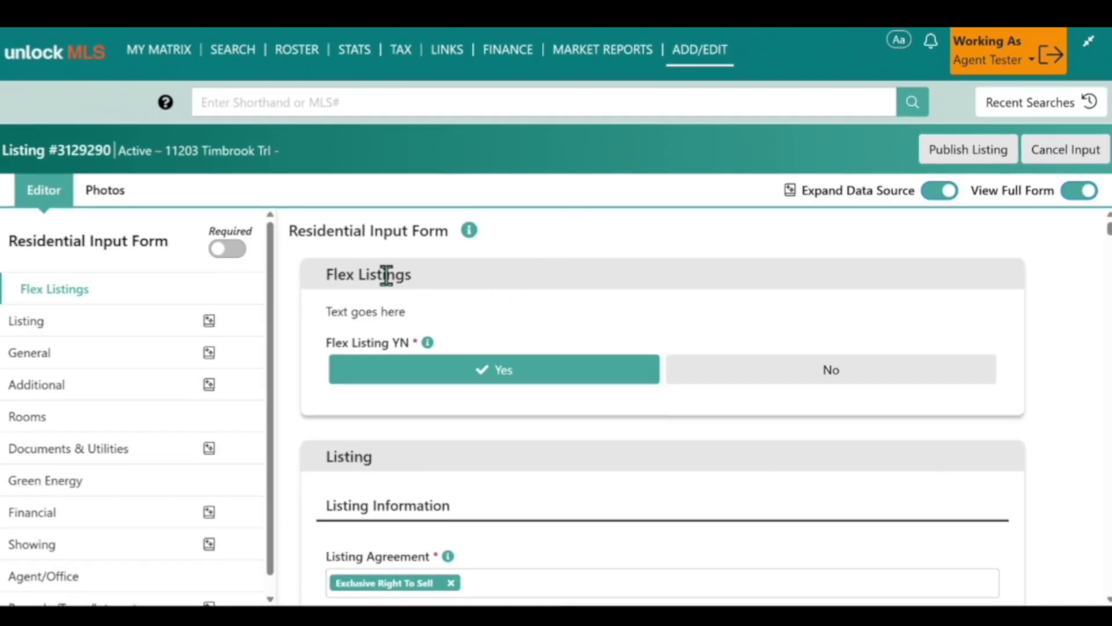
# Step: Switch Flex Listing YN to No in the Flex Listings section
pyautogui.click(429, 370)
pyautogui.click(755, 379)
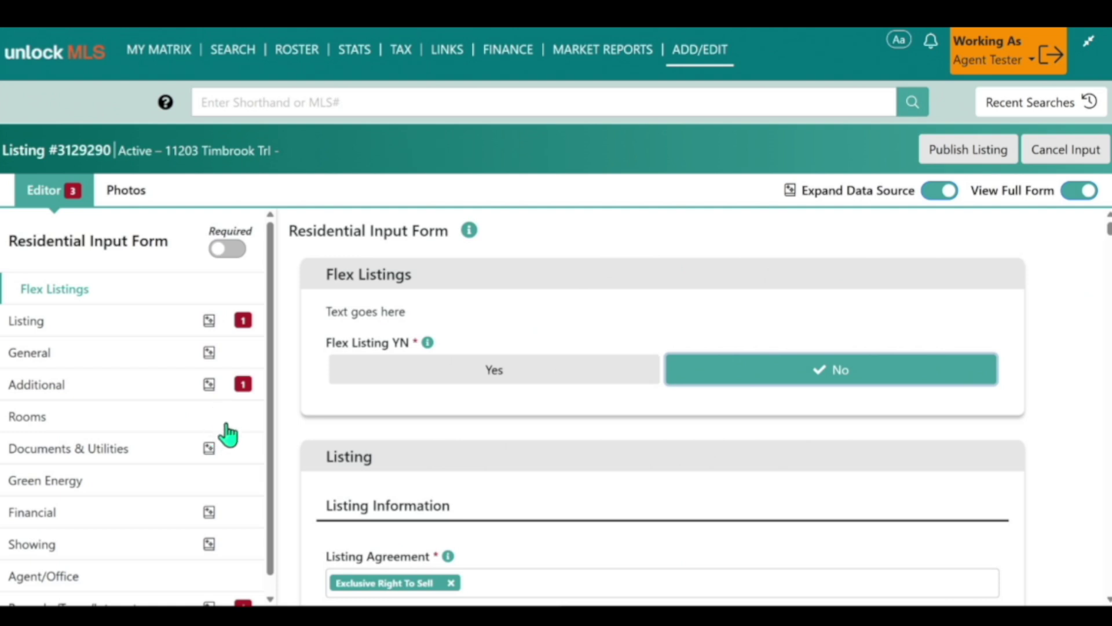
# Step: Enter a List Price of 565000 in the Listing section
pyautogui.click(244, 331)
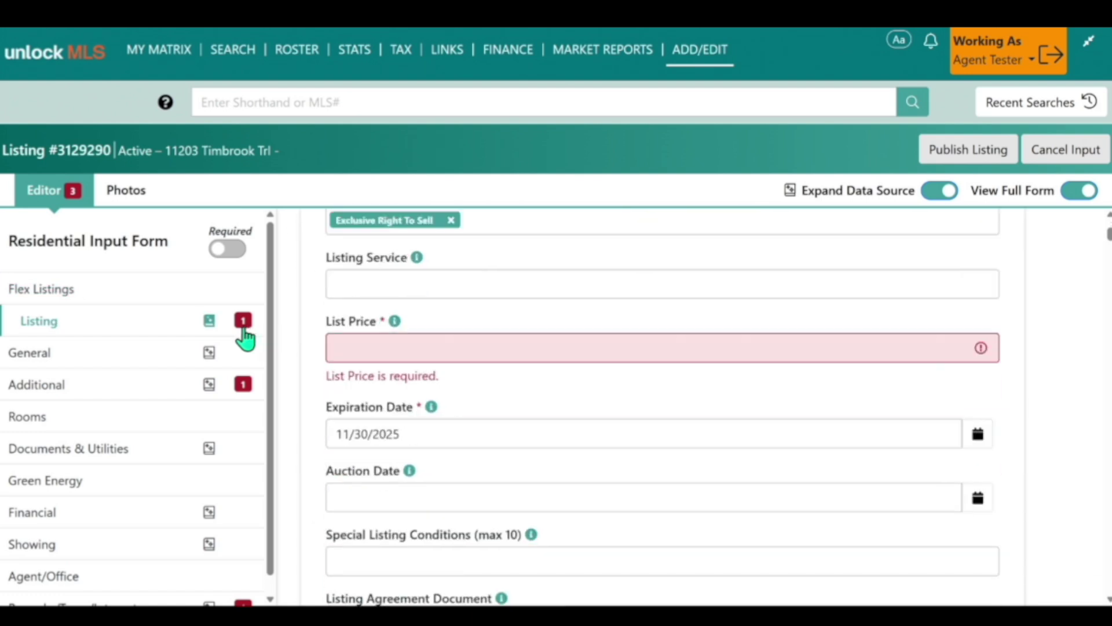
pyautogui.click(377, 231)
pyautogui.scroll(2, 472, 359)
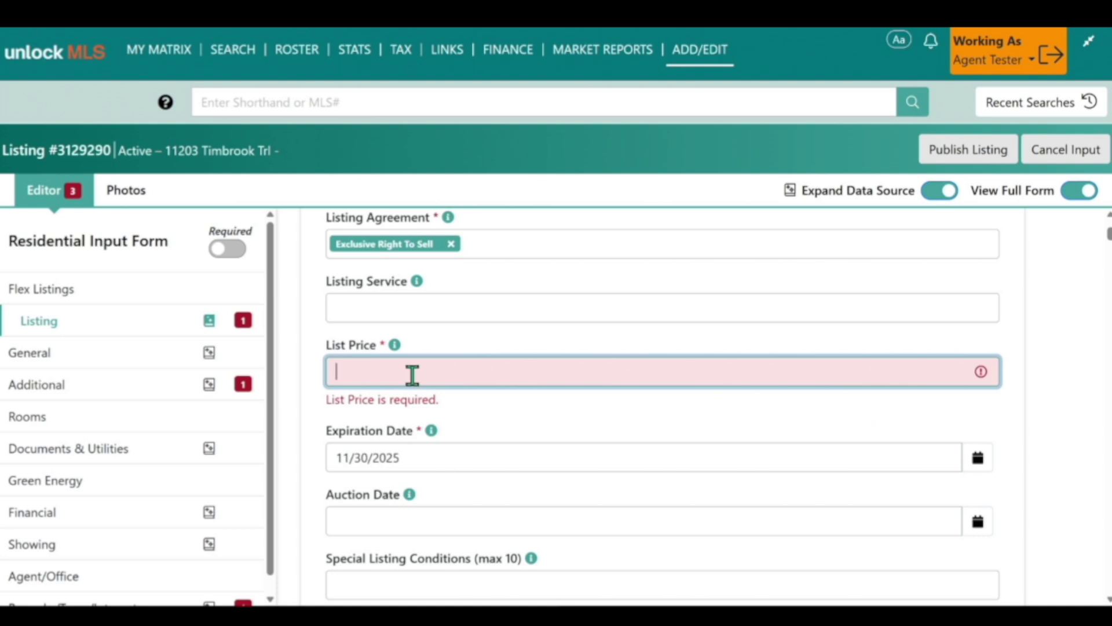
pyautogui.write('565000')
# Step: Set Accessibility Features to See Remarks in the Additional section
pyautogui.click(247, 394)
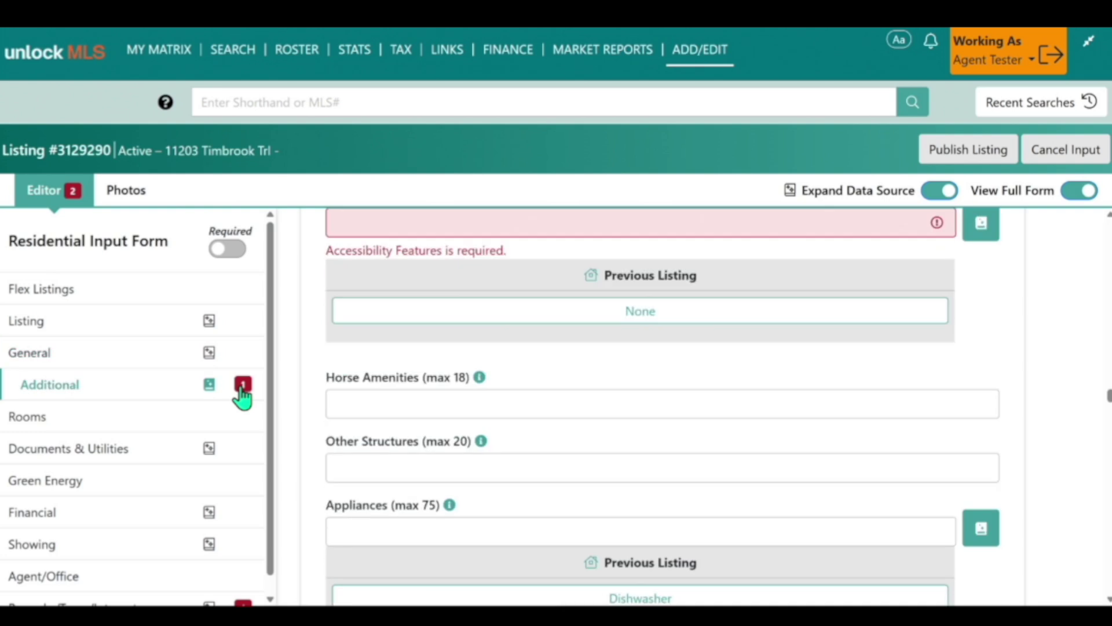
pyautogui.scroll(2, 385, 362)
pyautogui.click(371, 344)
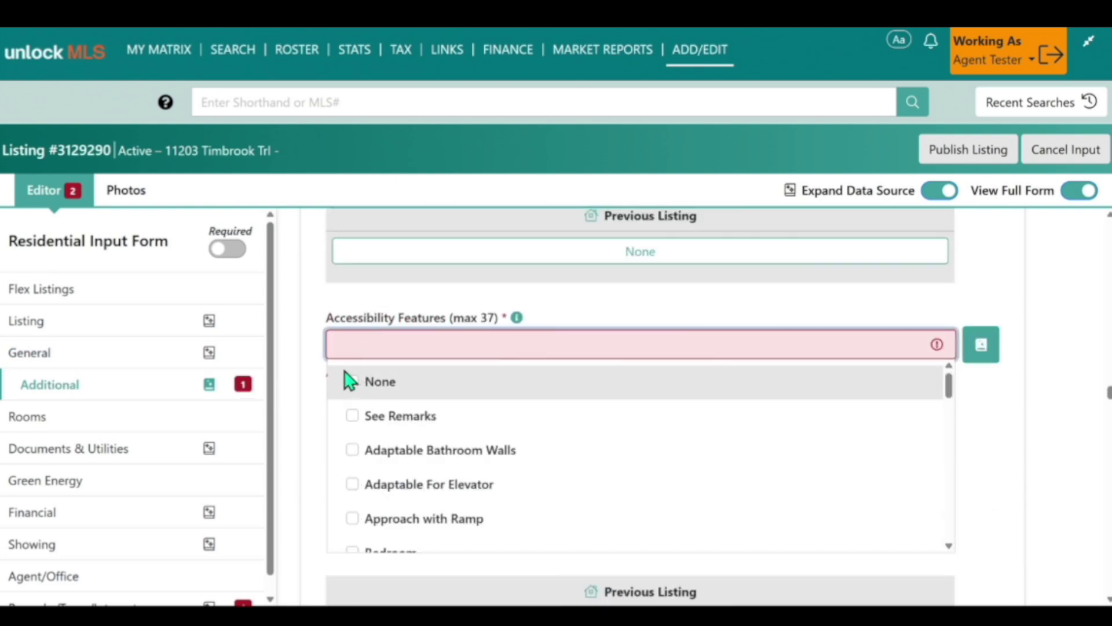
pyautogui.click(354, 416)
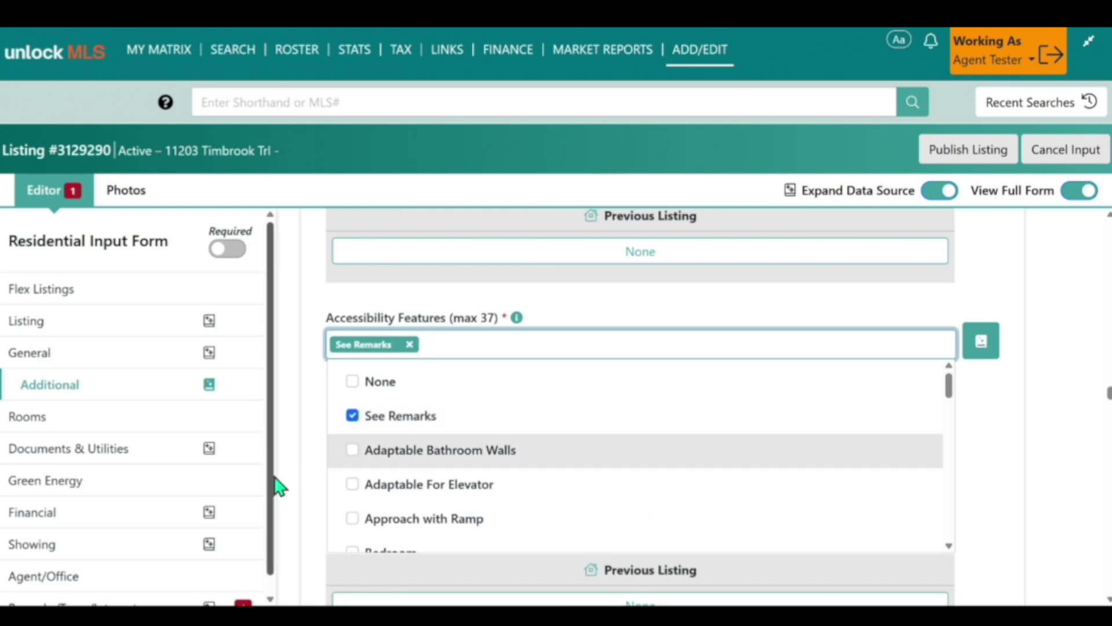
pyautogui.scroll(-1, 256, 490)
pyautogui.click(244, 591)
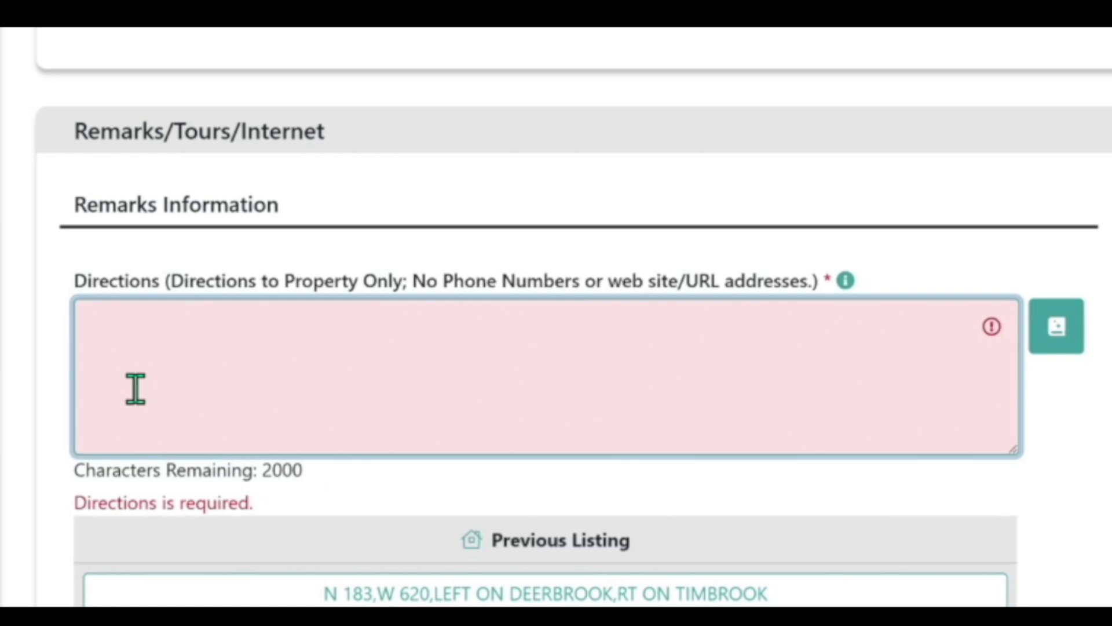
# Step: Enter 'Directions from the main HWY' in the Directions field
pyautogui.write('Directions ')
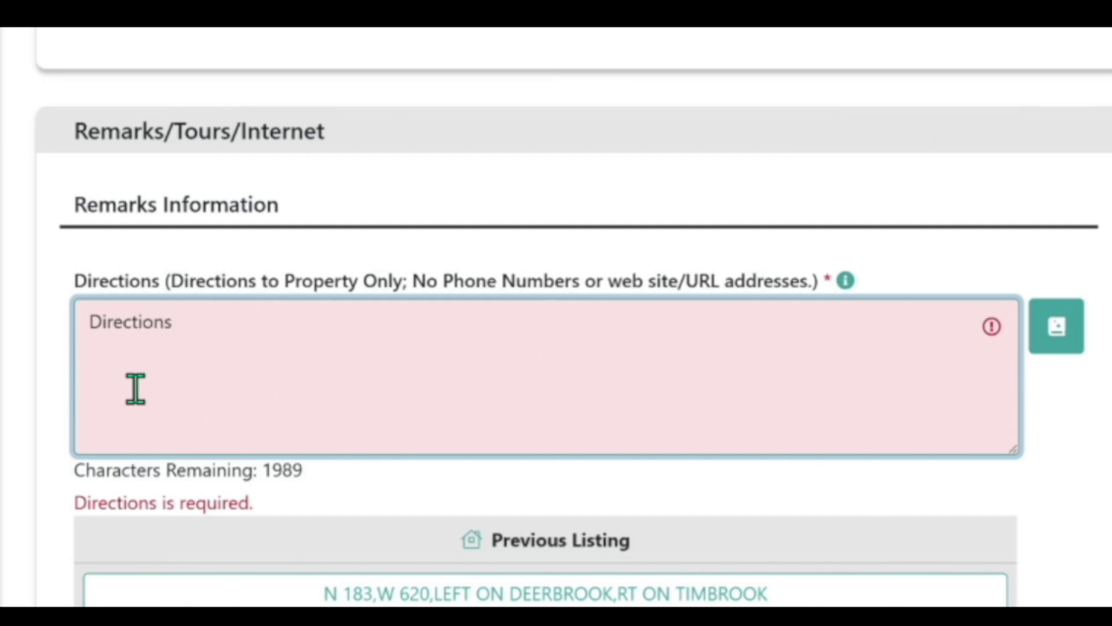
pyautogui.write('from the main HWY')
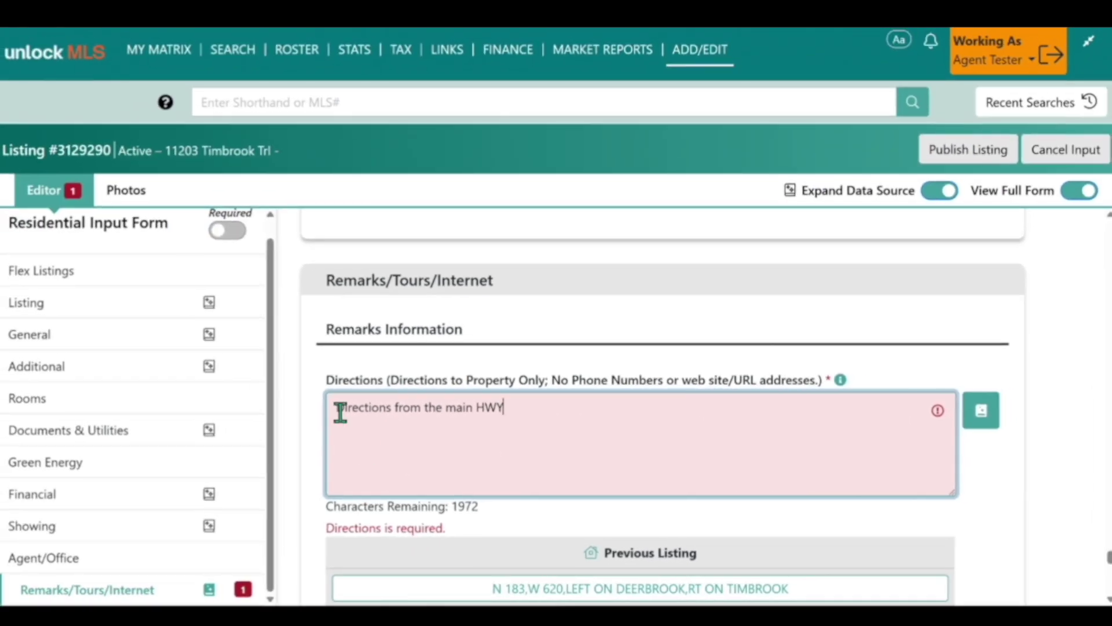
pyautogui.click(139, 506)
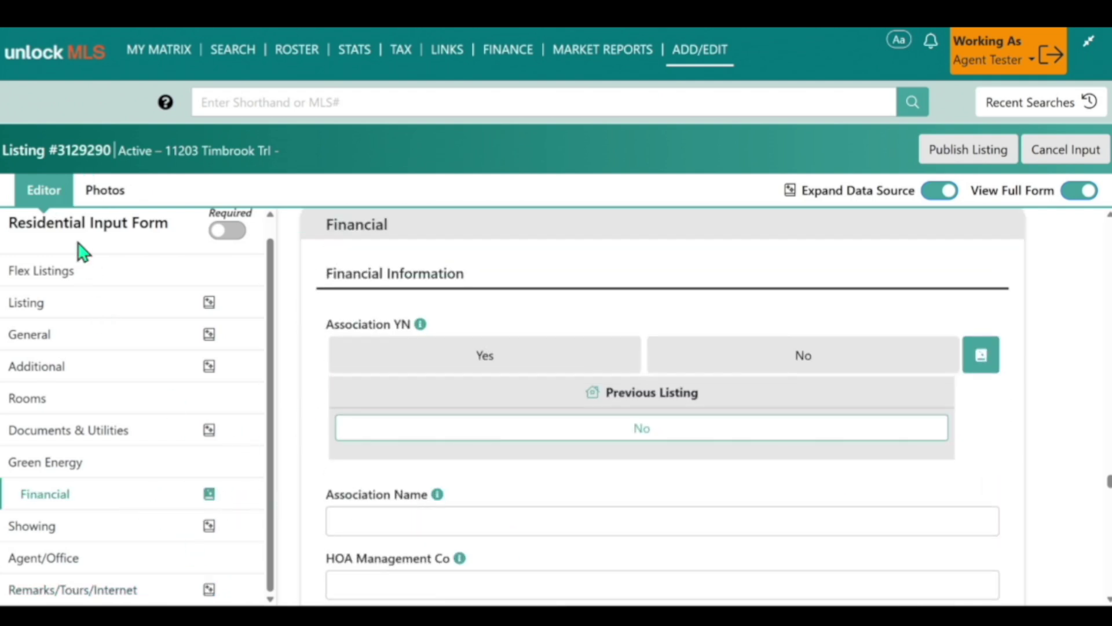
# Step: Confirm Flex Listing YN is No and publish listing 3129290
pyautogui.click(54, 271)
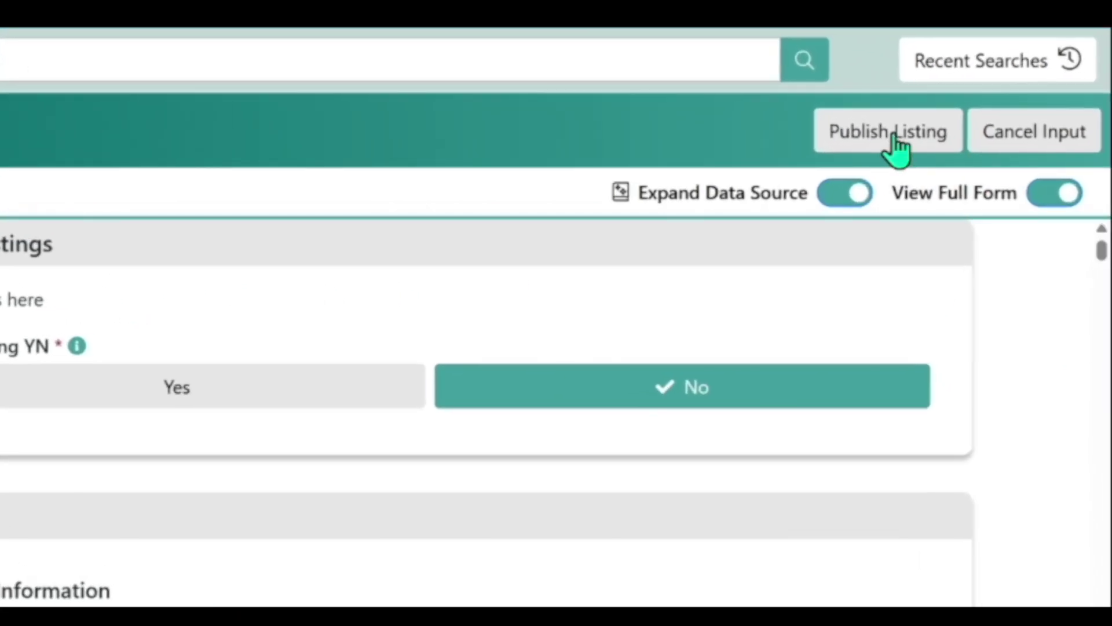
pyautogui.click(897, 148)
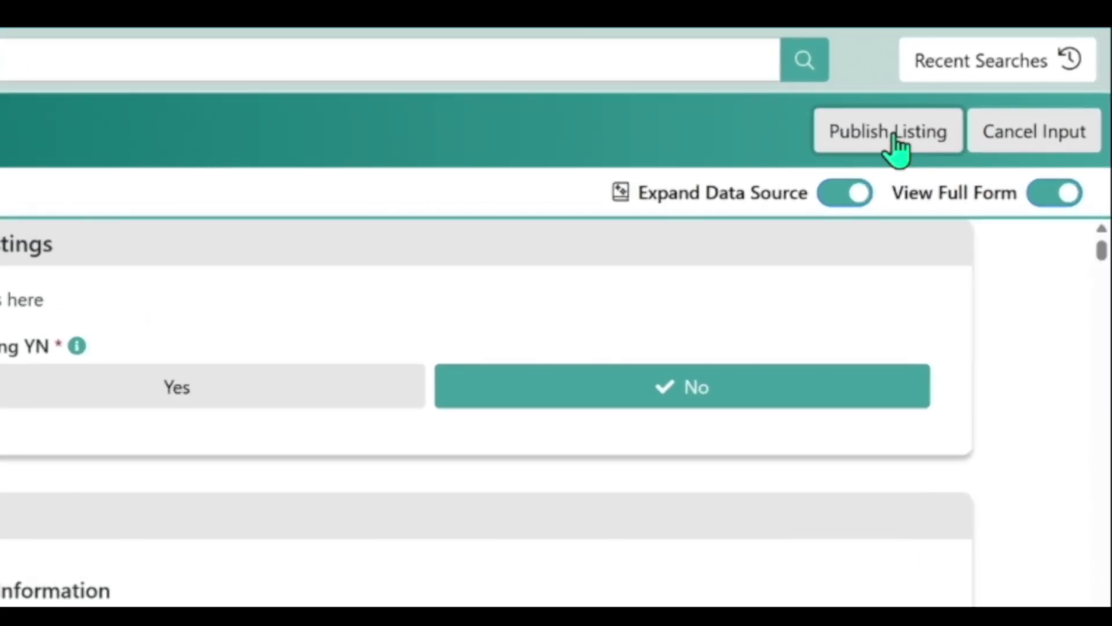